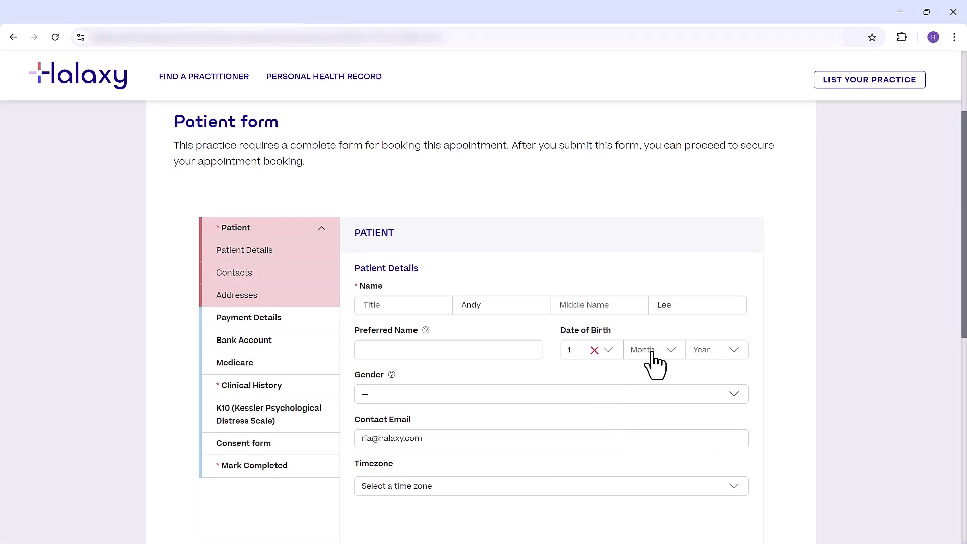
- Walk through the intake form preview: birth month, bank details, weight, consent and card payment
left_click(651, 354)
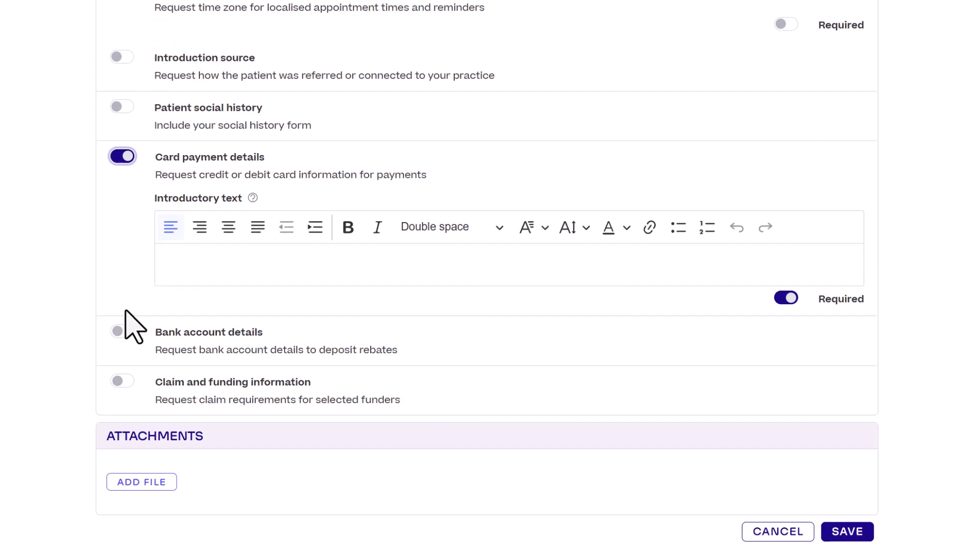
left_click(119, 331)
scroll(130, 341, "down", 2)
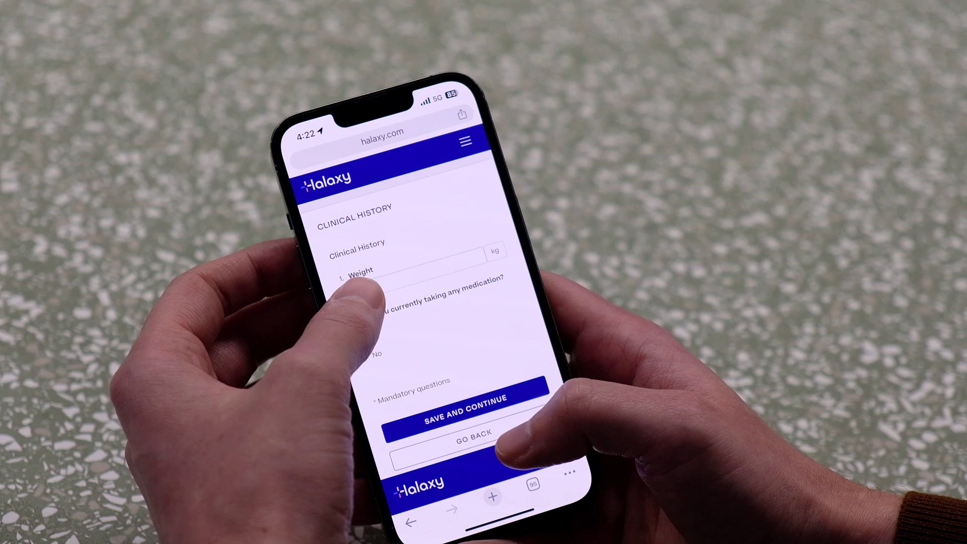
left_click(353, 265)
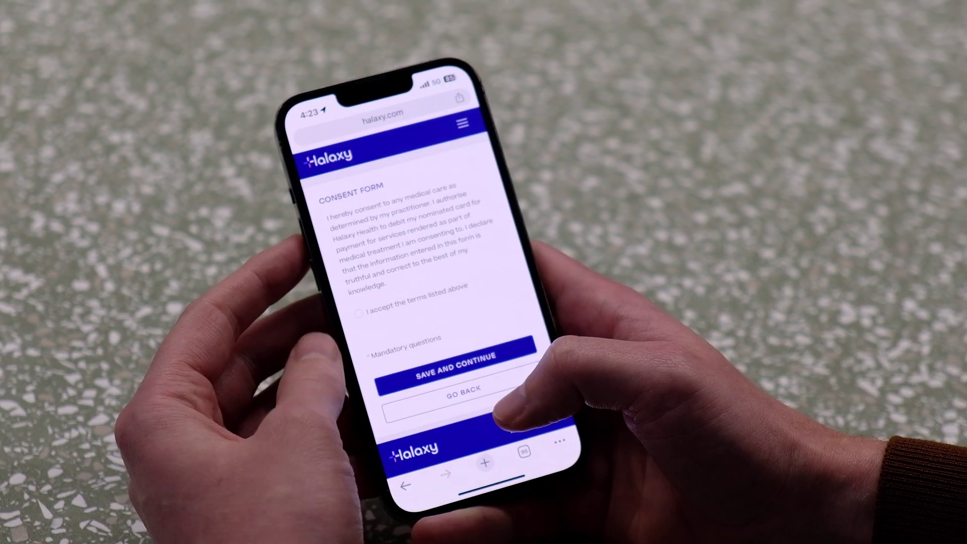
left_click(349, 313)
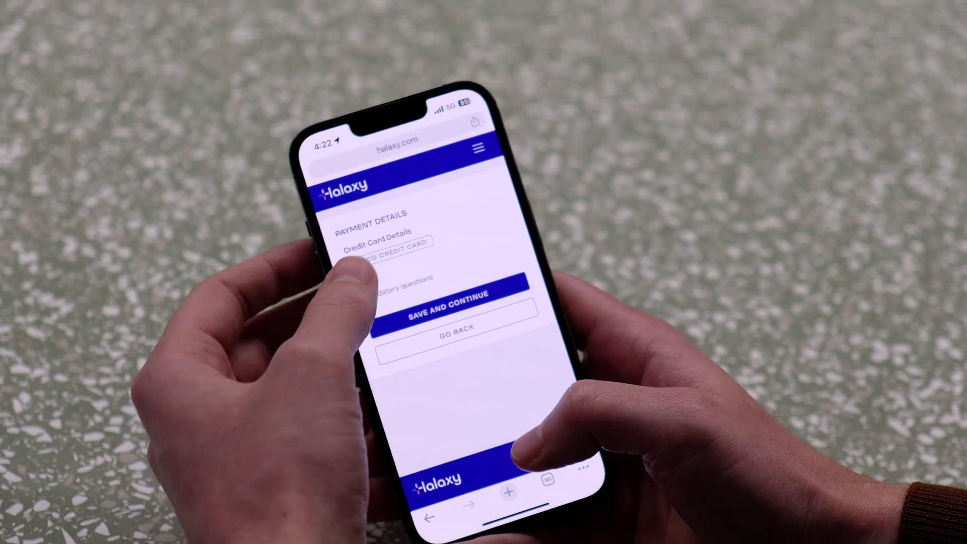
left_click(387, 249)
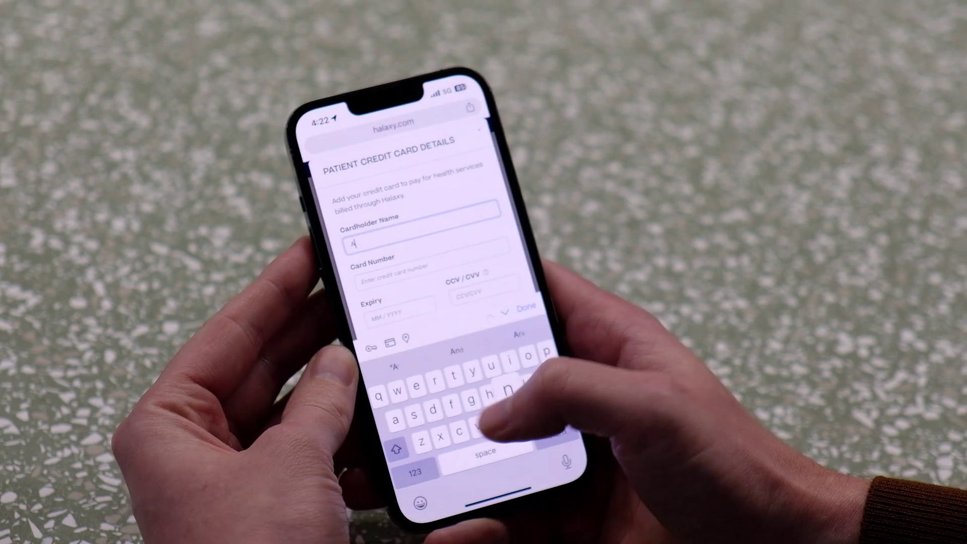
type("ndy")
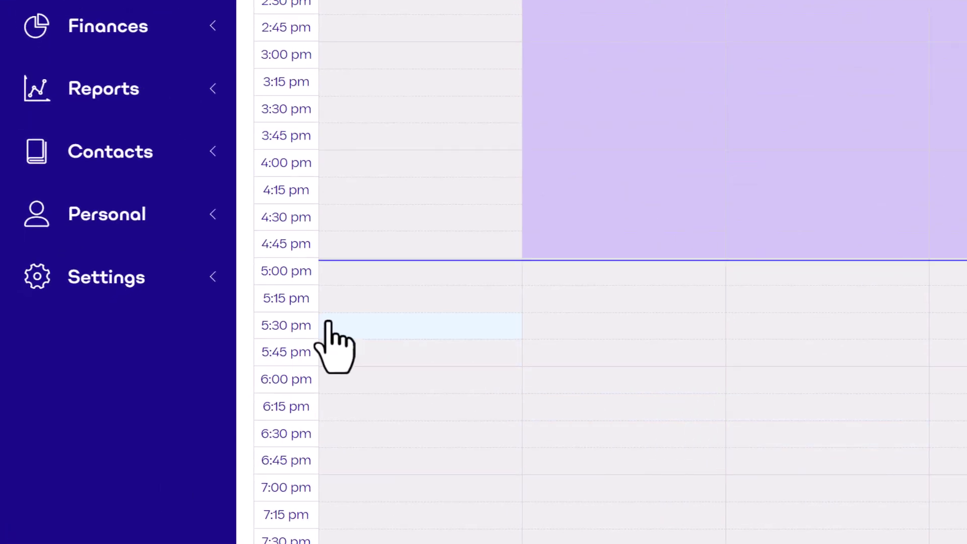
- Edit the Patient form settings from Settings > General
left_click(202, 282)
left_click(121, 314)
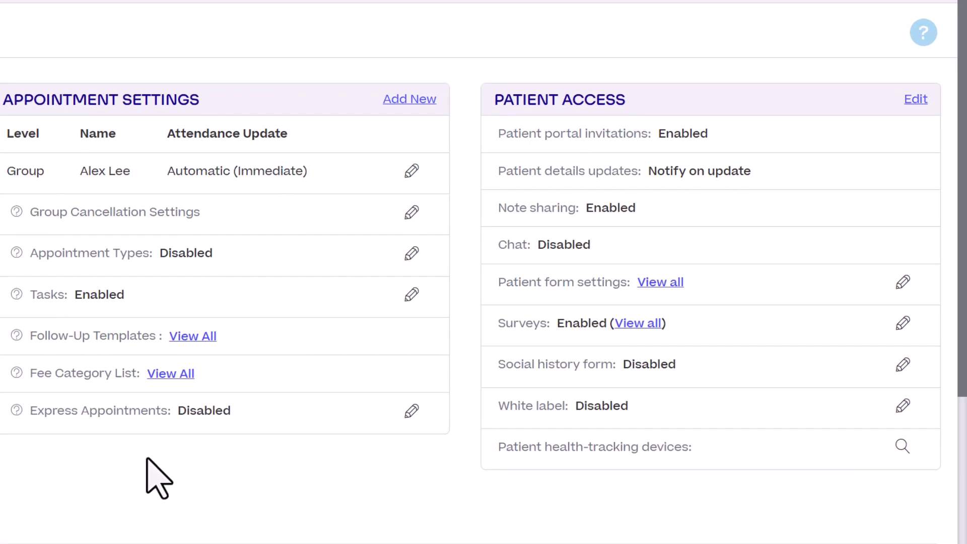
left_click(902, 281)
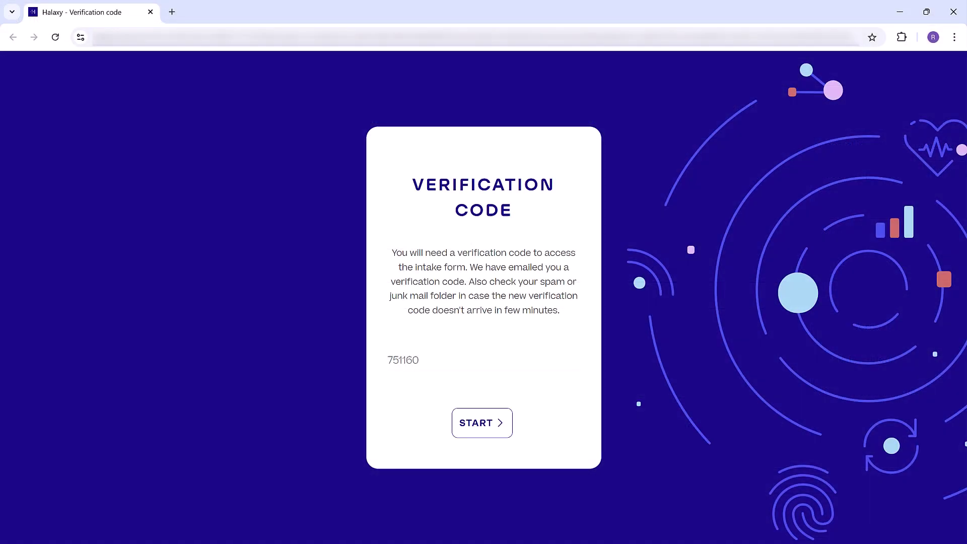
- Submit the emailed verification code to start the patient details form
left_click(478, 426)
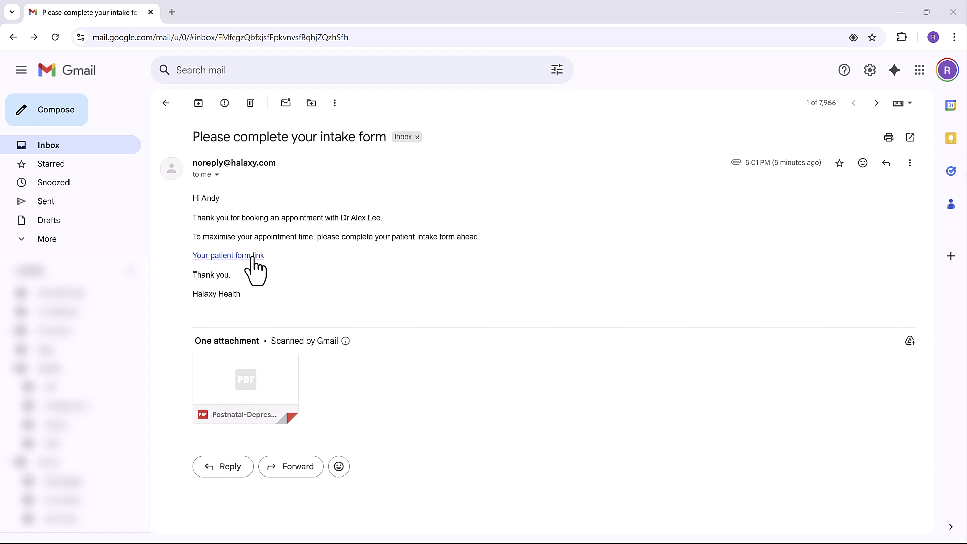
- Follow the patient form link in the 'Please complete your intake form' email
left_click(253, 255)
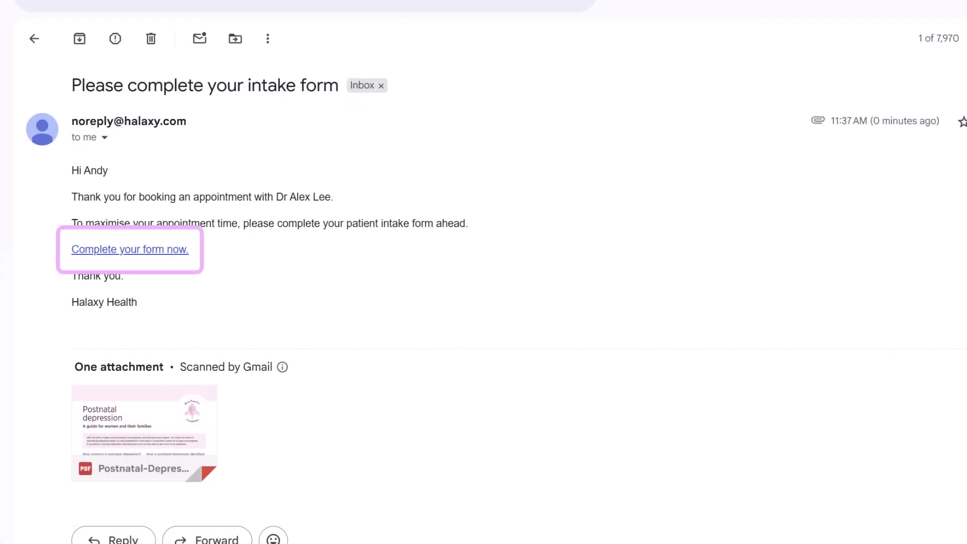
- Set the form link label to 'Complete your form now.' and save the settings
left_click(405, 299)
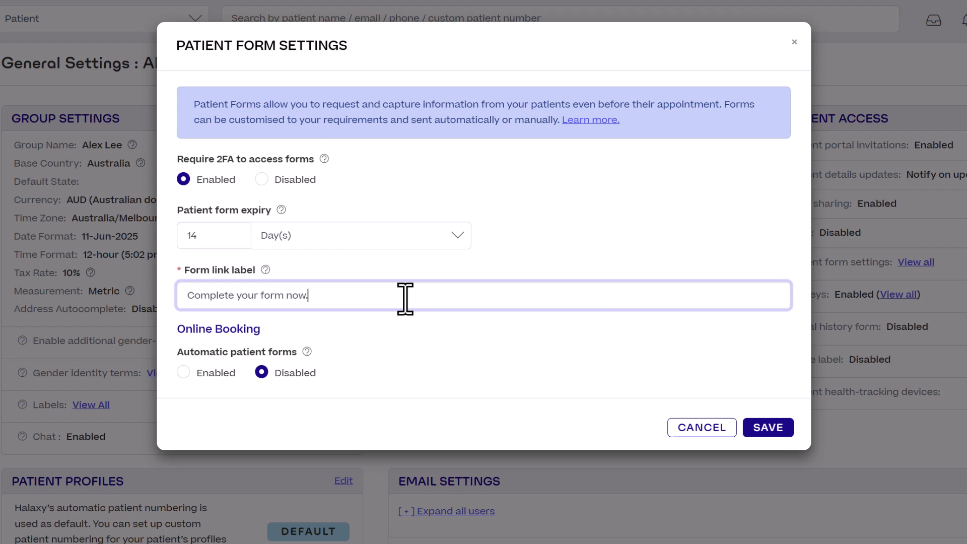
left_click(769, 428)
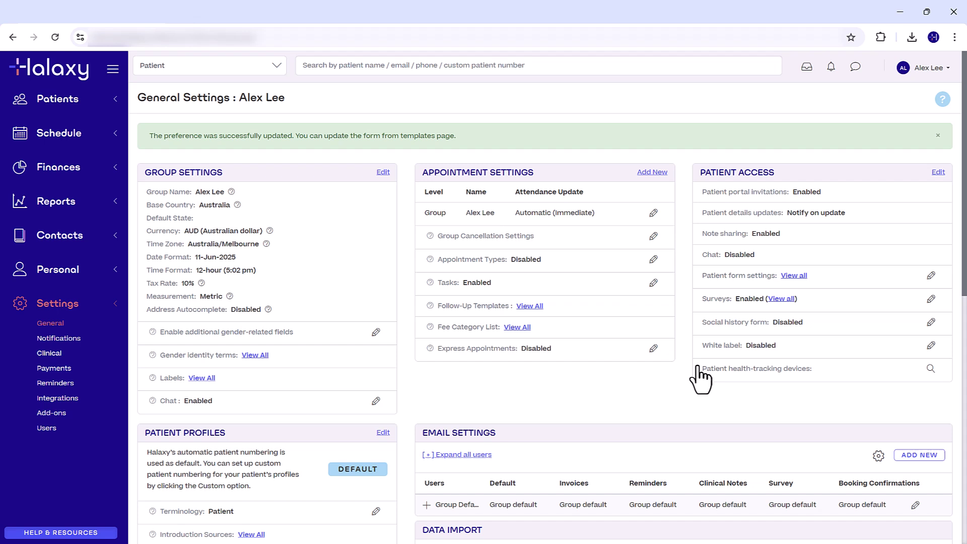
scroll(696, 378, "down", 7)
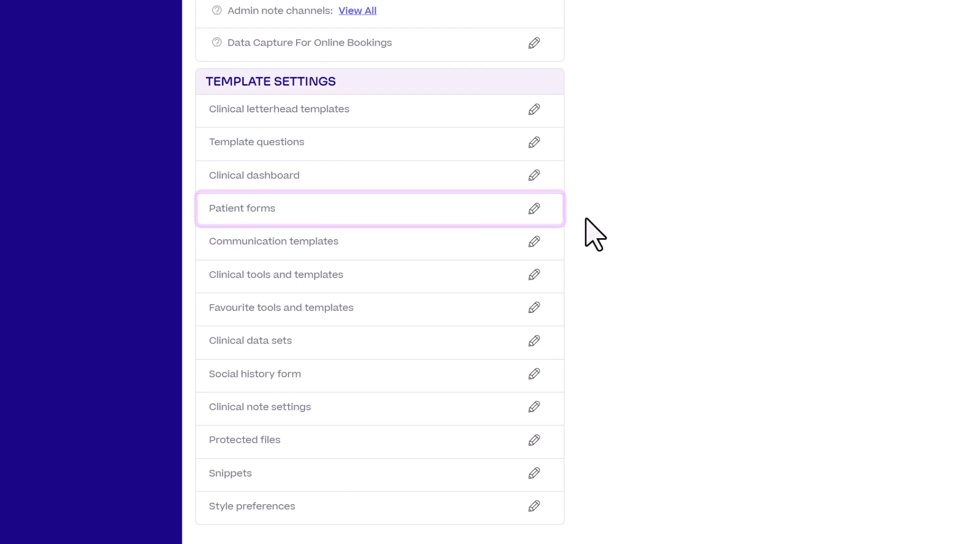
- Go to the Patient Forms list and choose the Patient Intake Form
left_click(525, 214)
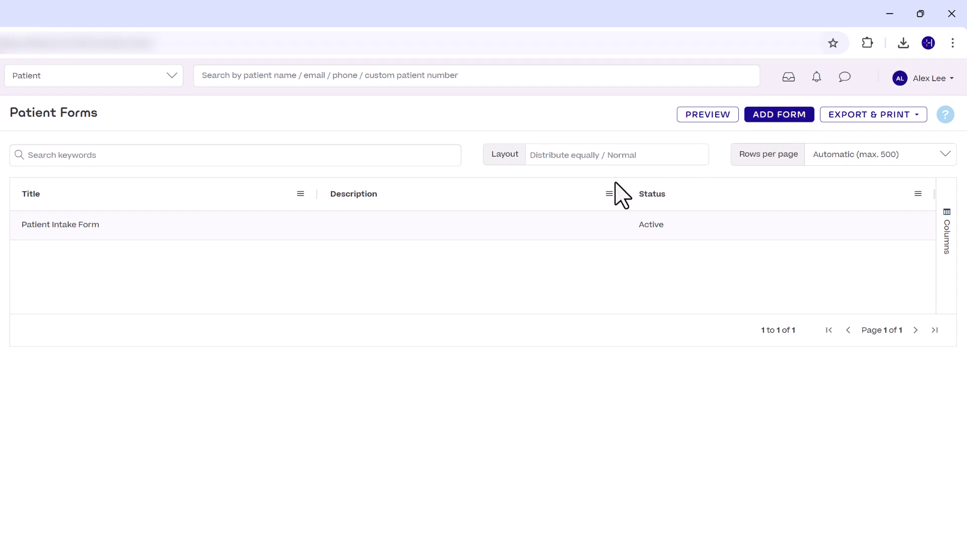
left_click(154, 234)
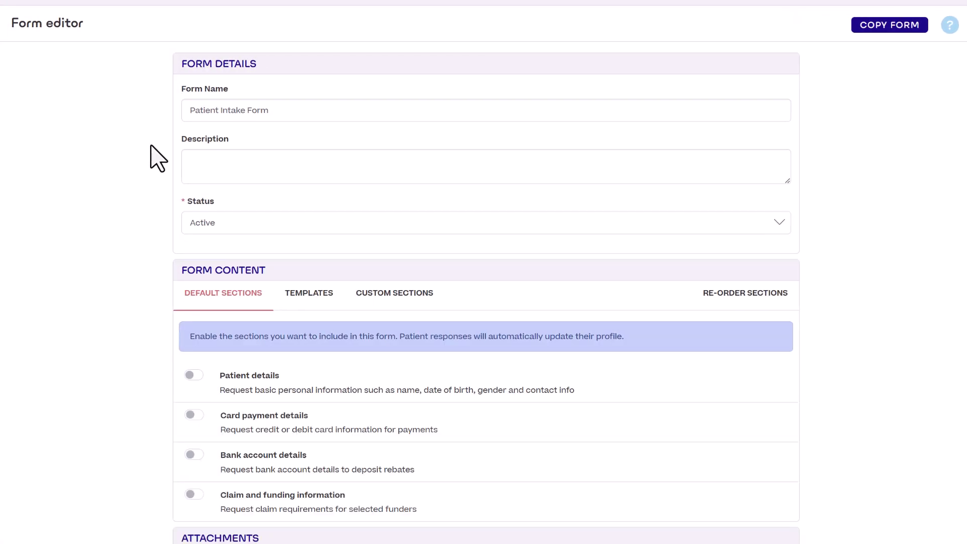
- Rename the form 'Patient Intake Form - New Patient', describe it for first consultations, keep status Active
left_click(293, 115)
type("- New Patient")
left_click(565, 181)
type("A general intake form for all new patients for their first consultation")
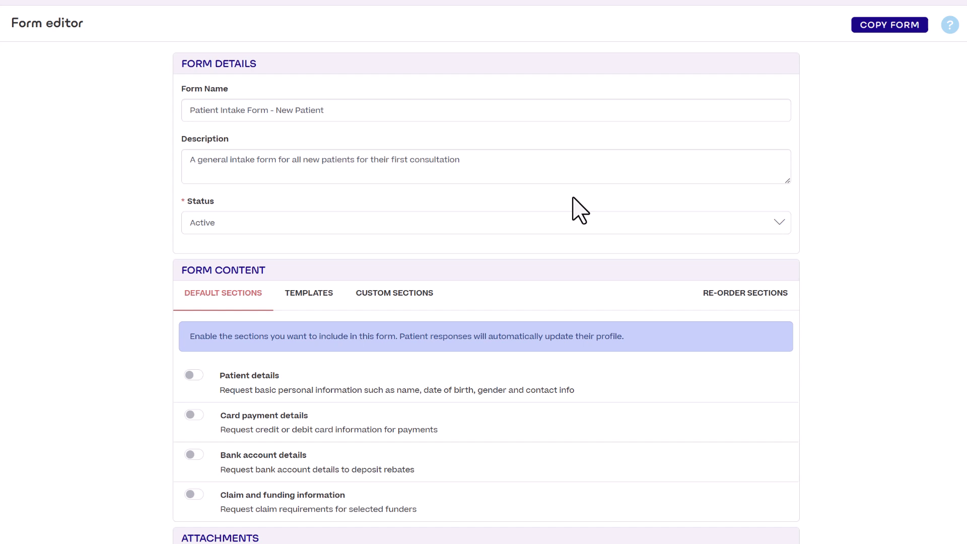
left_click(547, 226)
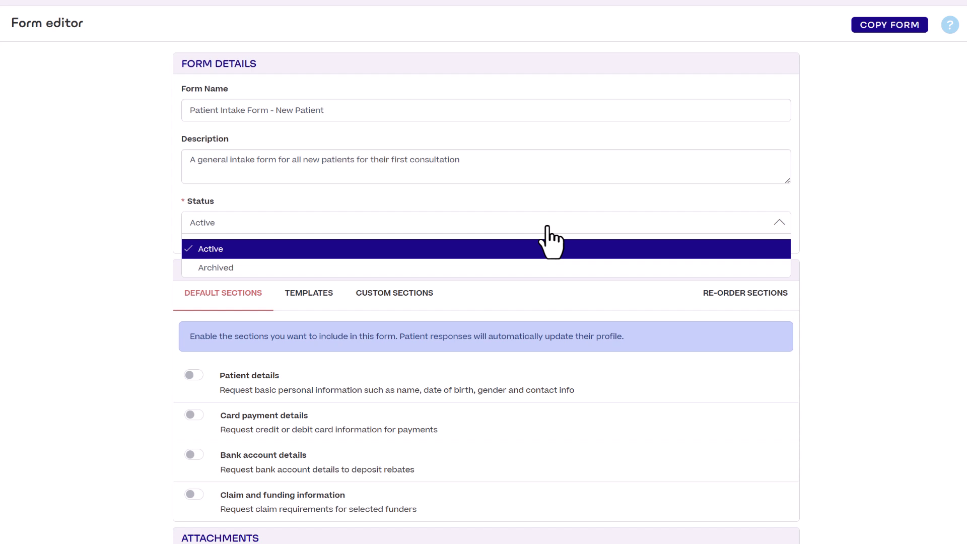
left_click(547, 226)
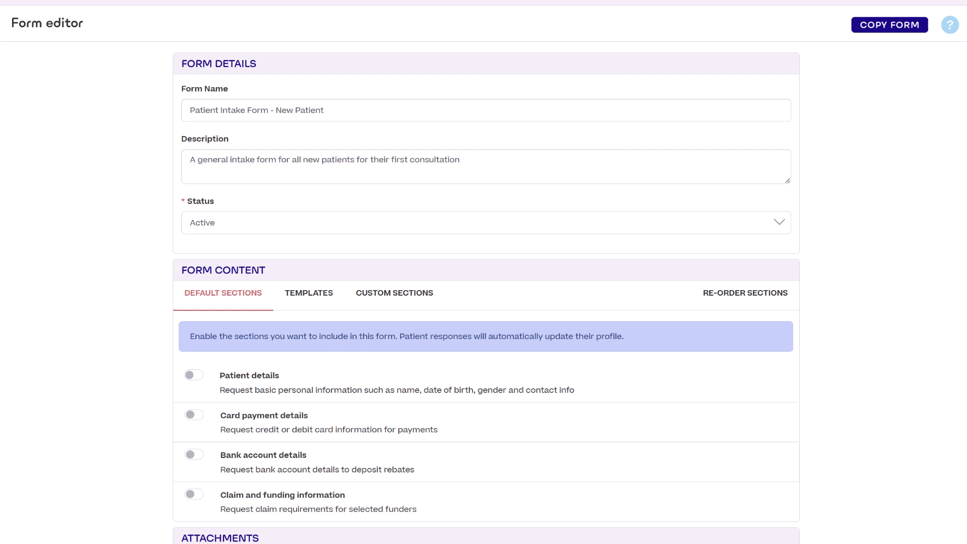
- Add Patient details with intro 'Please enter your personal details for your patient profile.' and file upload
scroll(483, 272, "down", 2)
key("Tab")
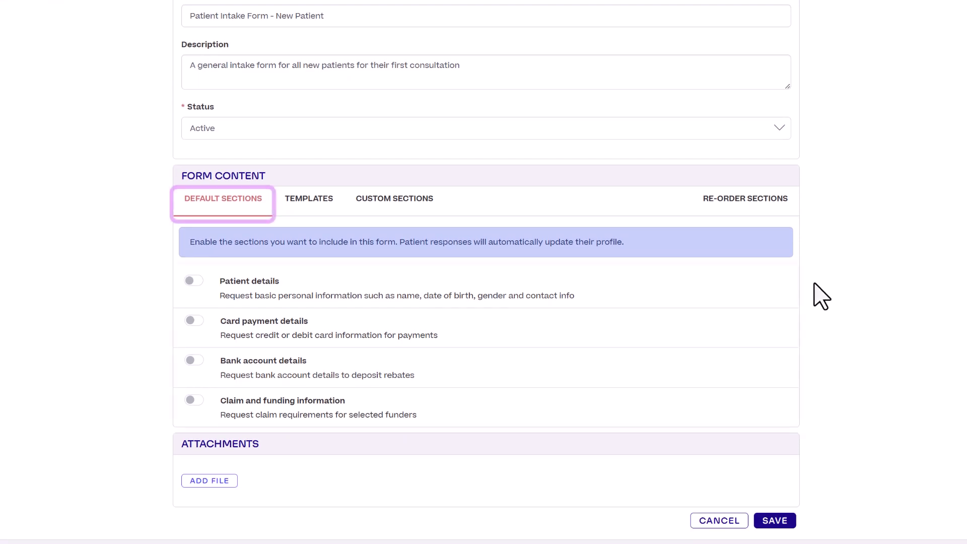
key("Tab")
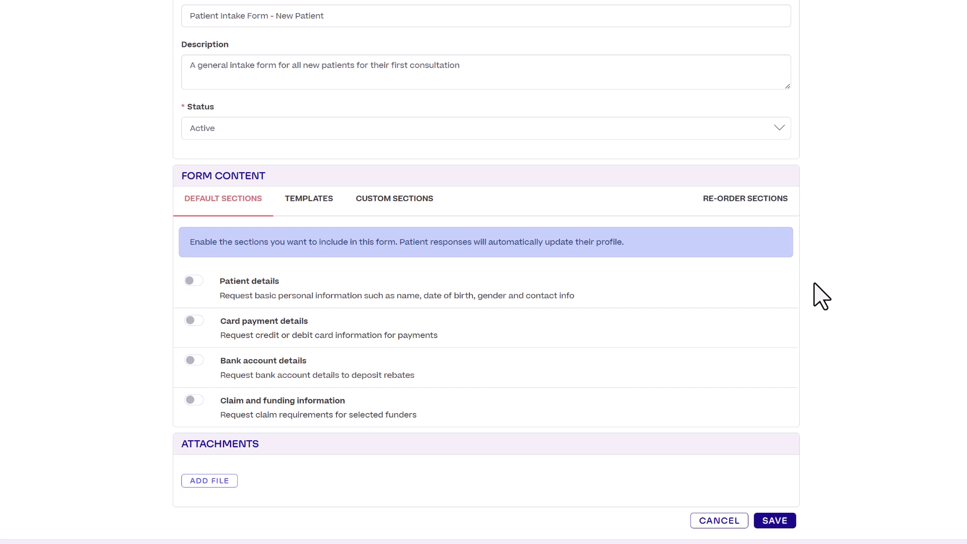
left_click(193, 281)
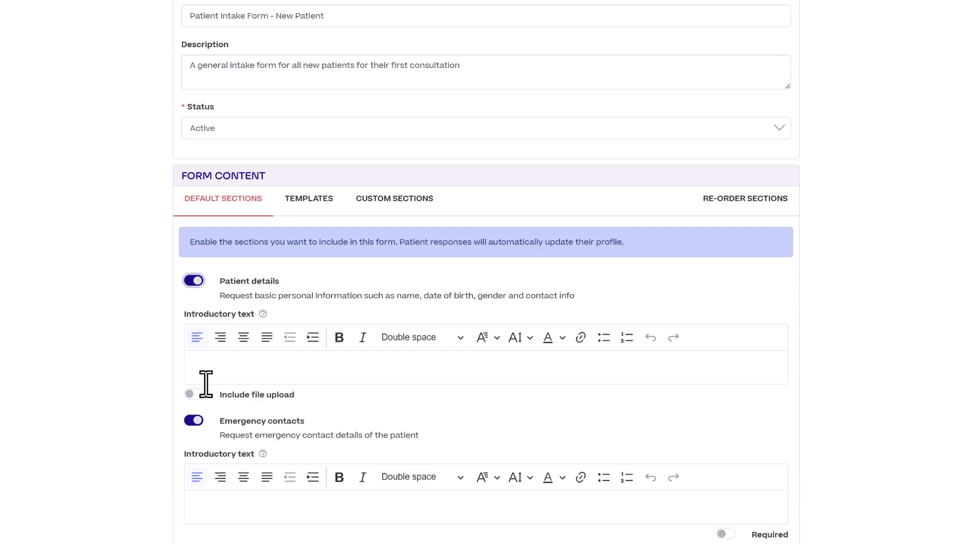
left_click(344, 370)
type("Please enter your personal details for your patient profile.")
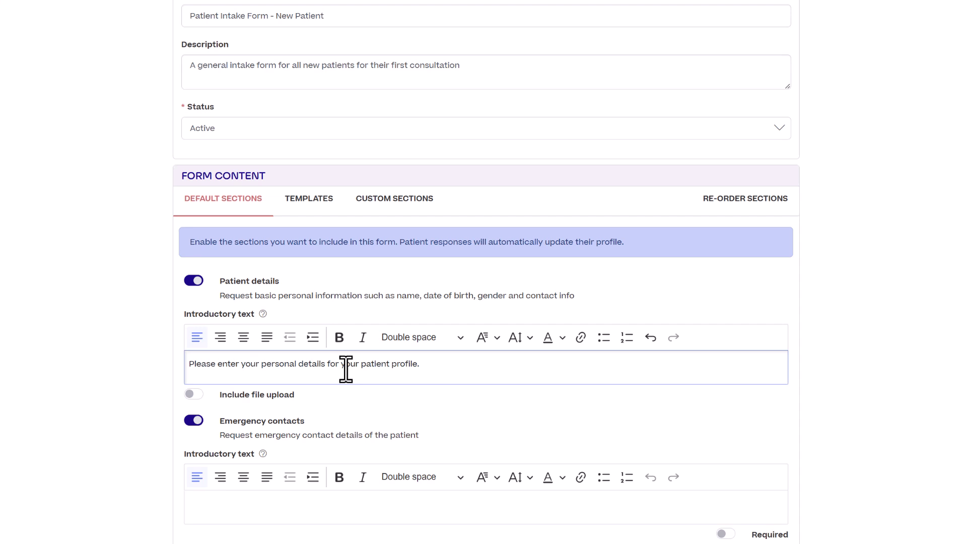
left_click(193, 394)
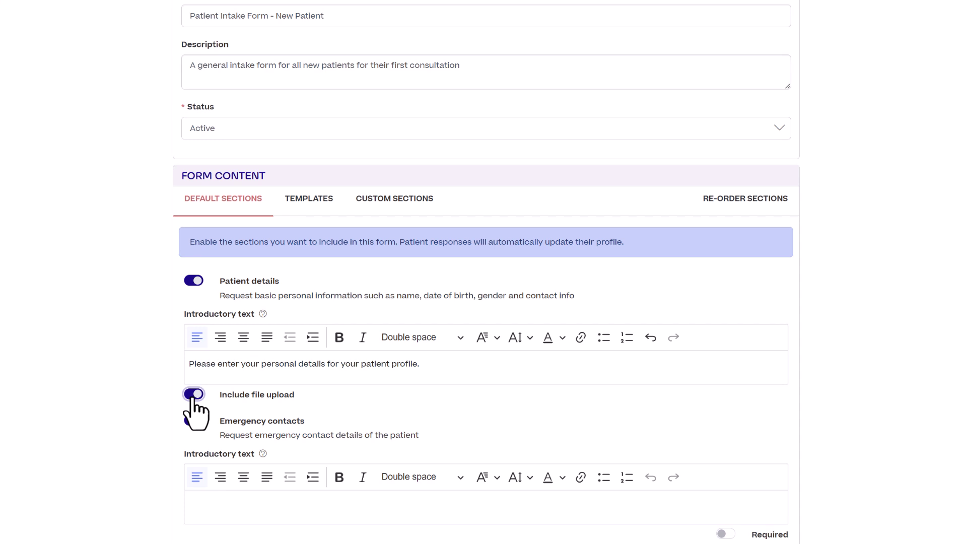
- Include emergency contacts as required, leaving the introduction source question off
left_click(193, 420)
scroll(963, 363, "down", 7)
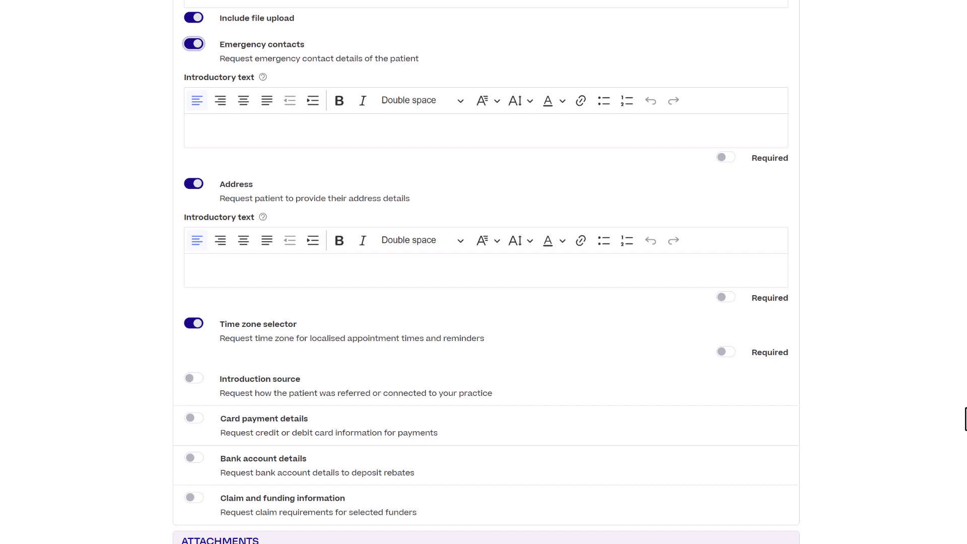
left_click(726, 157)
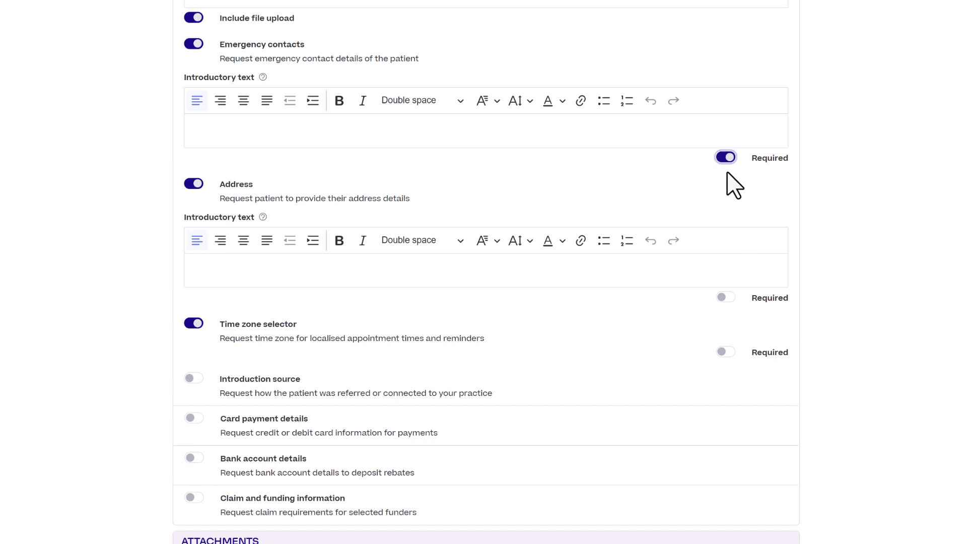
left_click(188, 381)
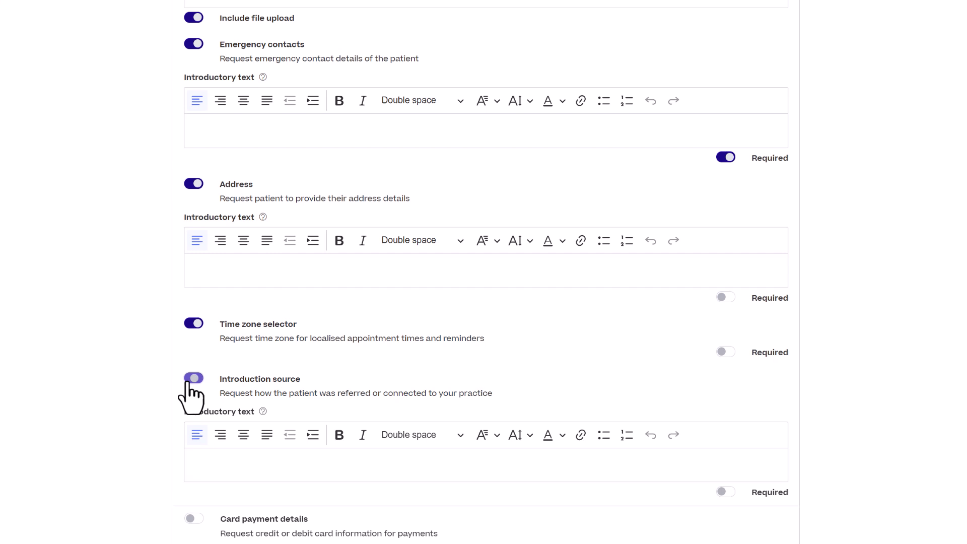
left_click(188, 382)
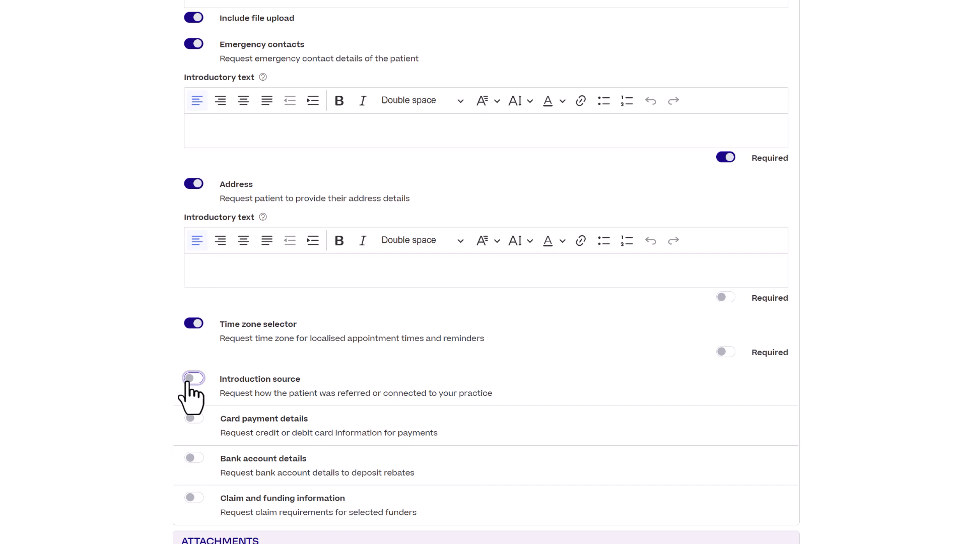
- Drop Patient details, add card payment and claim and funding sections, and choose Medicare as funder
scroll(244, 115, "up", 2)
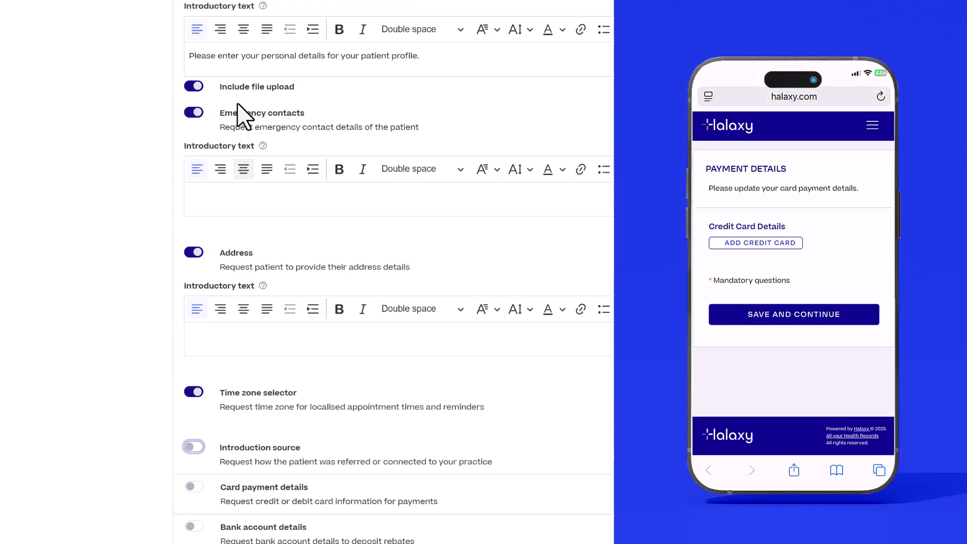
scroll(243, 116, "up", 2)
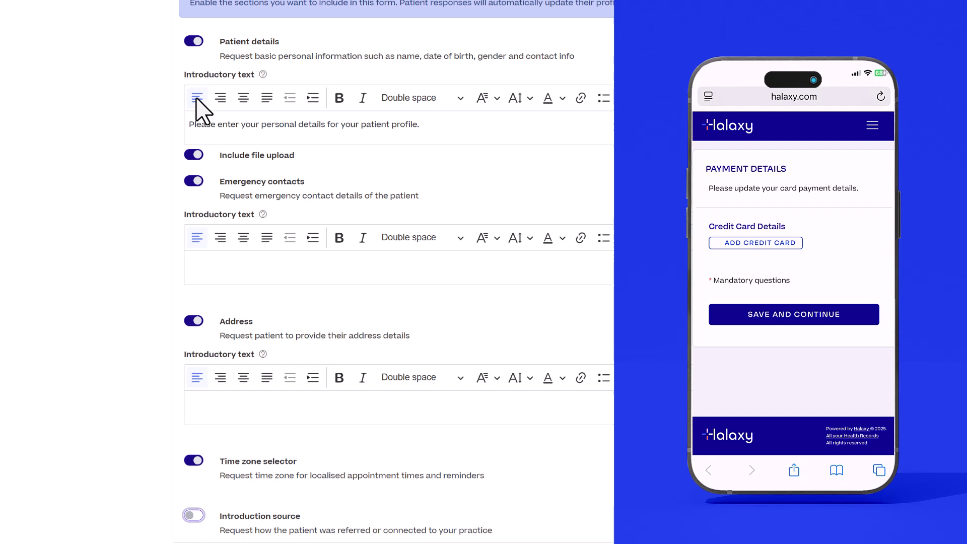
left_click(193, 41)
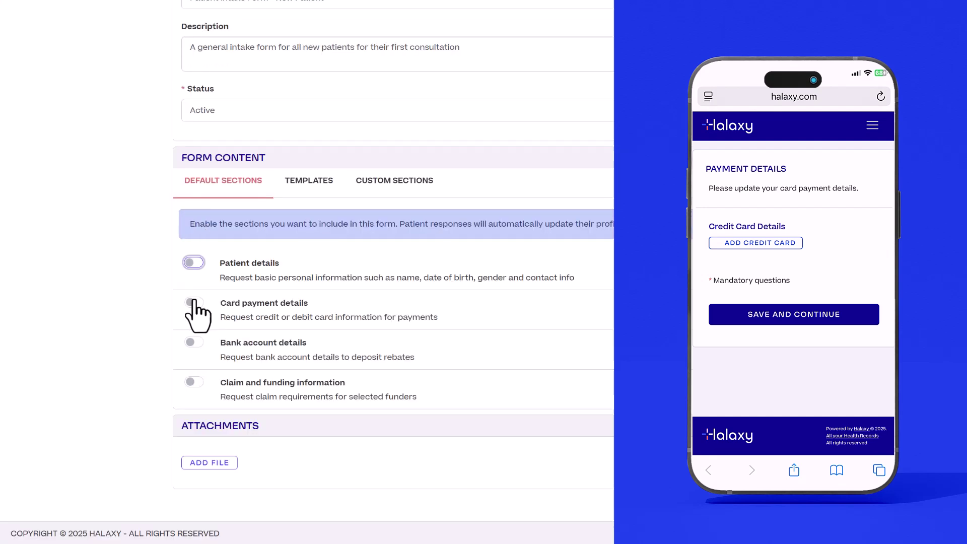
left_click(194, 302)
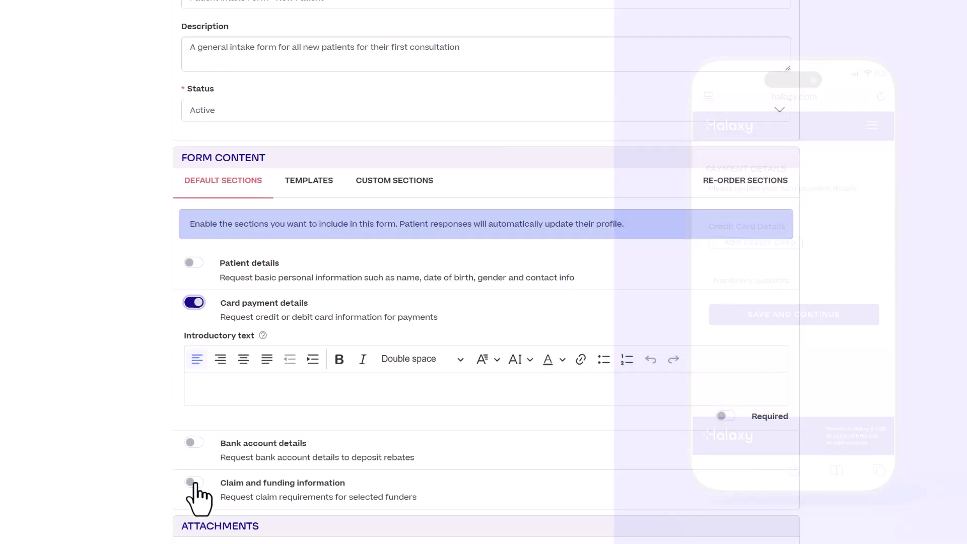
left_click(193, 483)
scroll(167, 459, "down", 5)
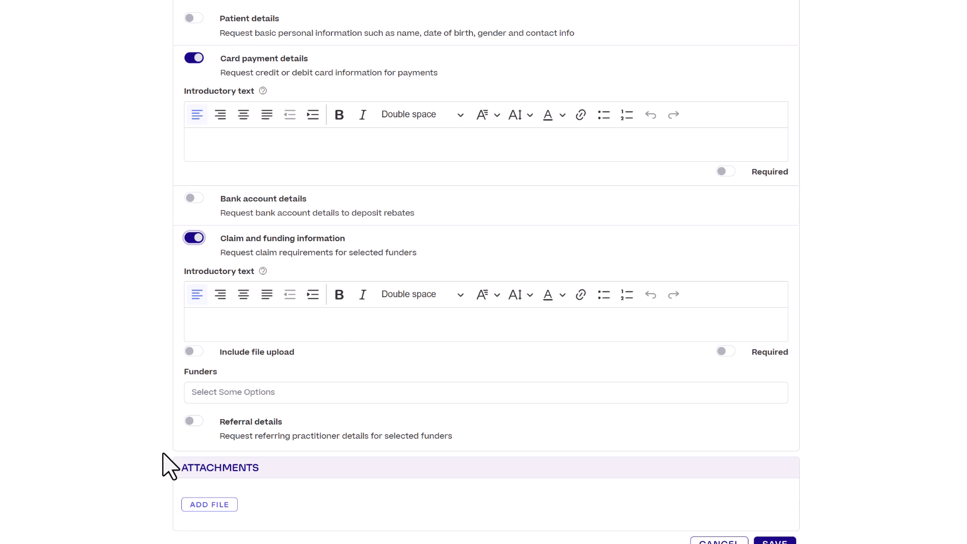
scroll(167, 465, "down", 1)
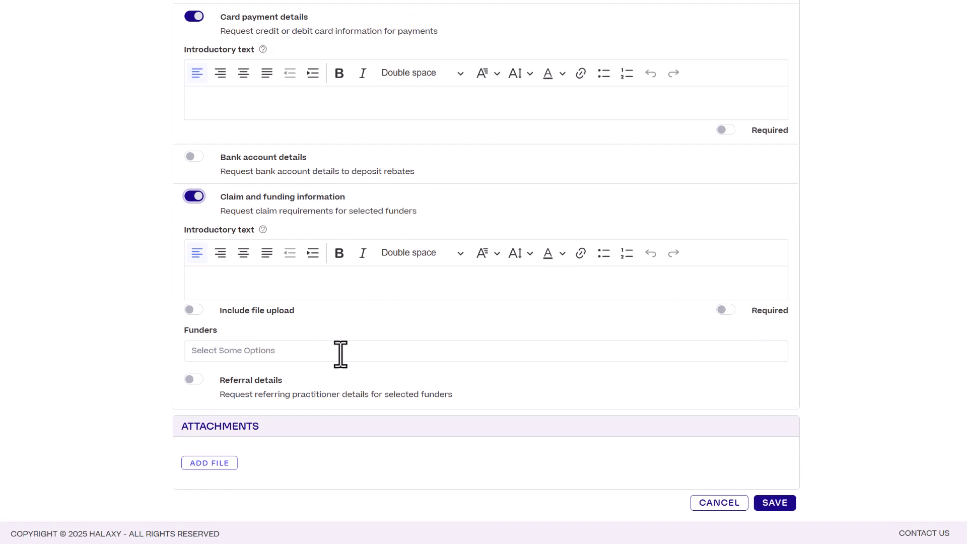
left_click(373, 351)
left_click(378, 382)
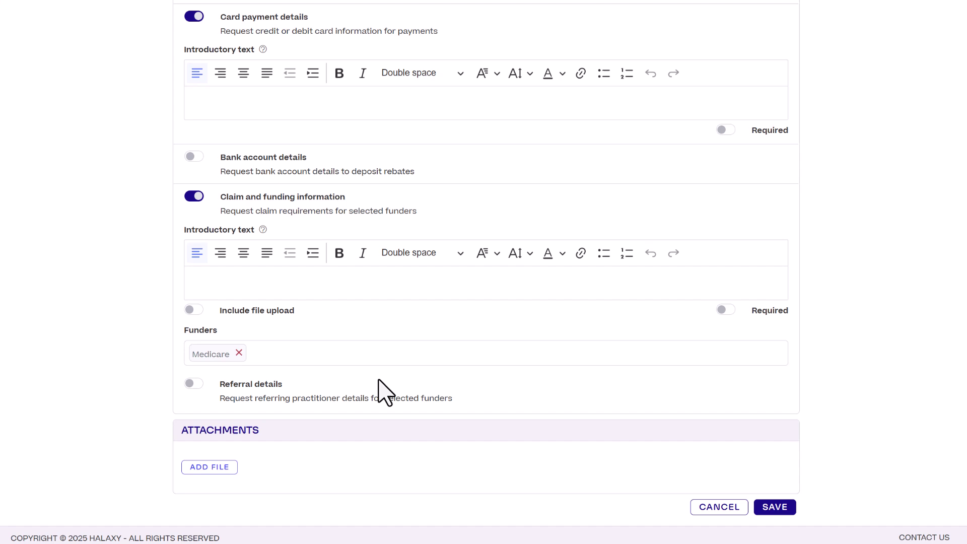
- Re-include Patient details and add the introduction source question
scroll(384, 392, "up", 5)
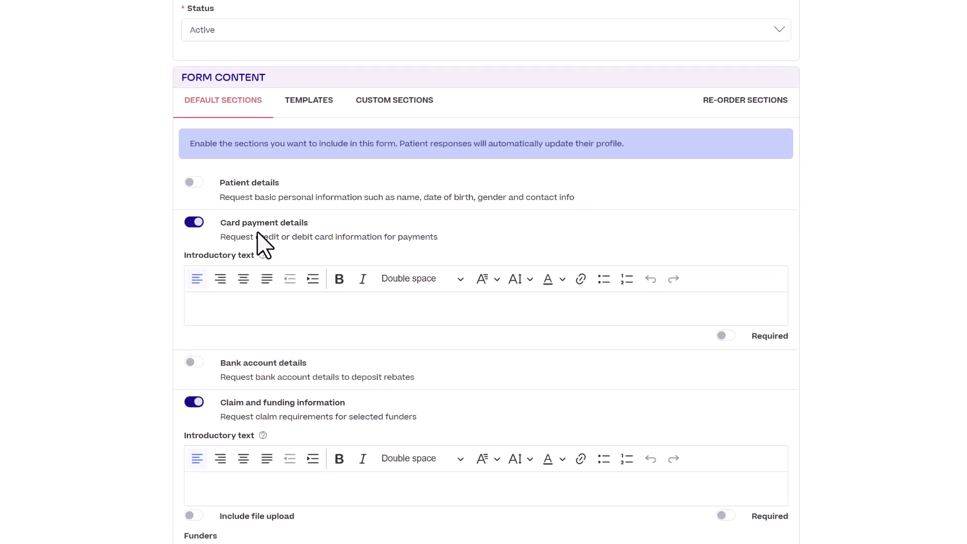
left_click(193, 182)
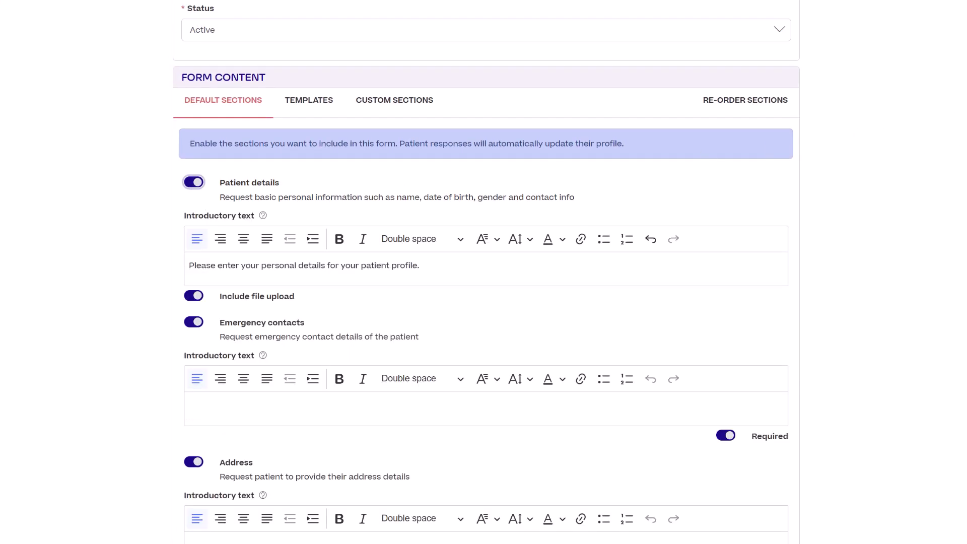
scroll(964, 252, "down", 6)
scroll(964, 251, "down", 3)
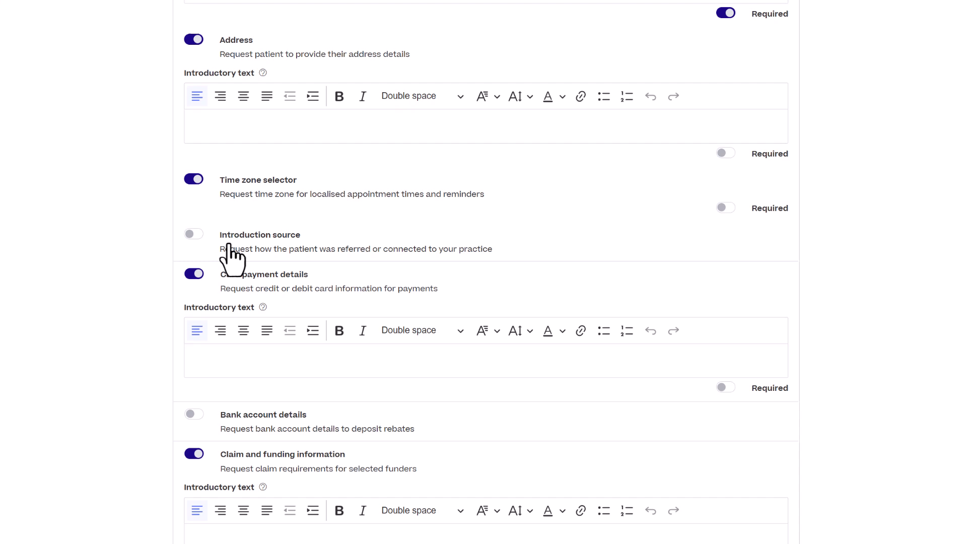
left_click(192, 234)
- Add bank account details and referral details with referral file upload enabled
scroll(203, 310, "down", 7)
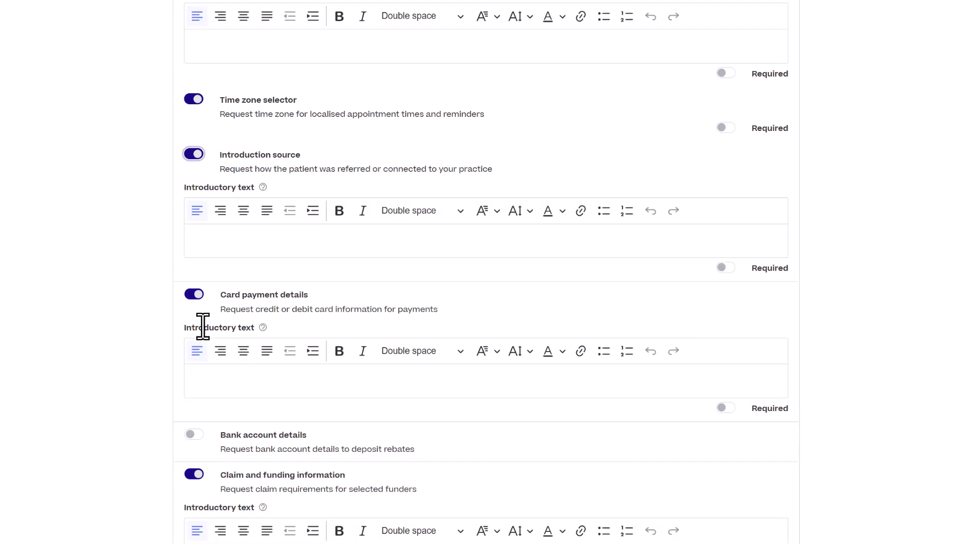
left_click(192, 183)
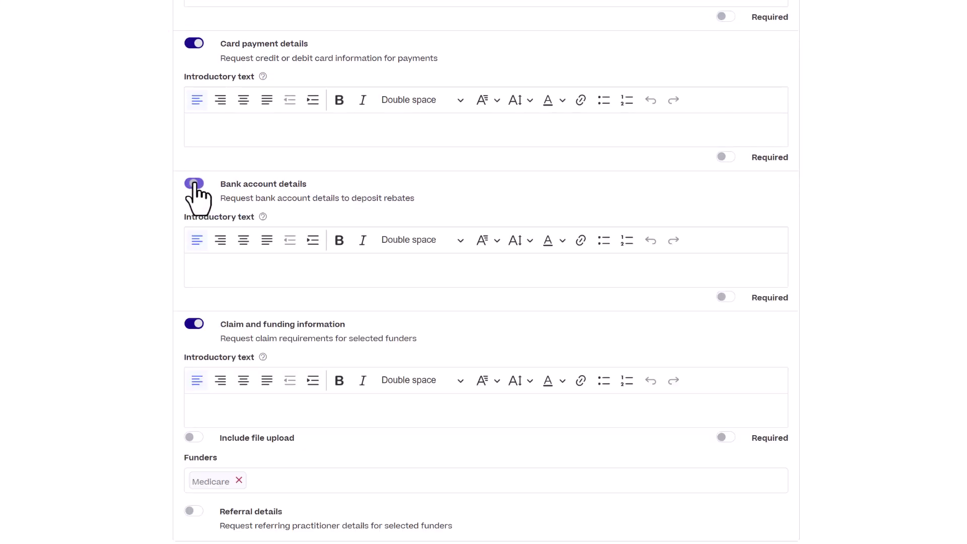
scroll(224, 274, "down", 2)
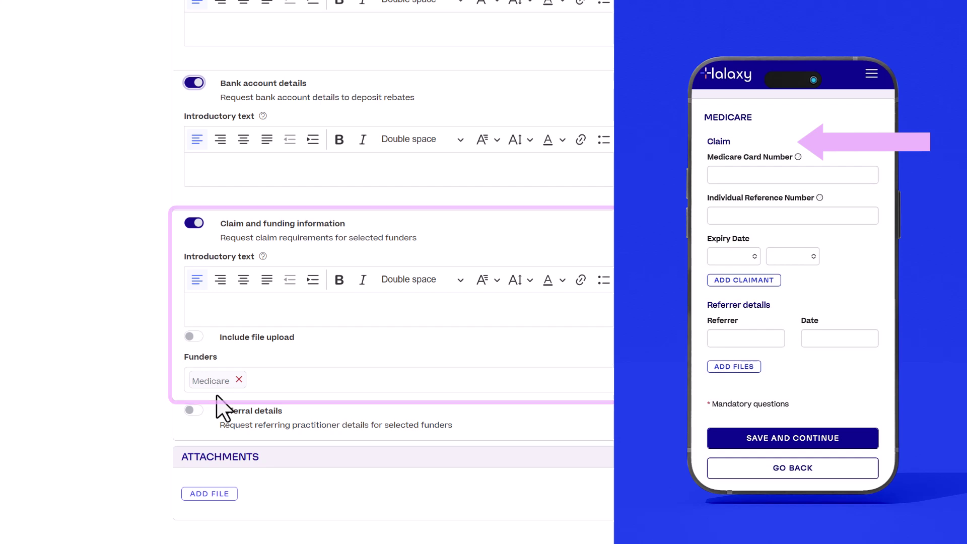
left_click(194, 409)
left_click(193, 444)
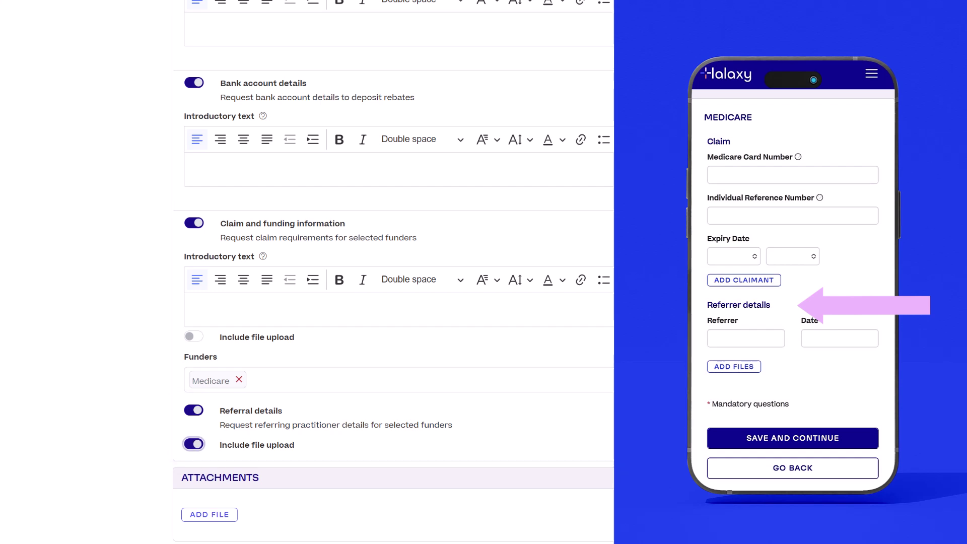
- Add the K10 (Kessler Psychological Distress Scale) template to the form
scroll(792, 446, "up", 20)
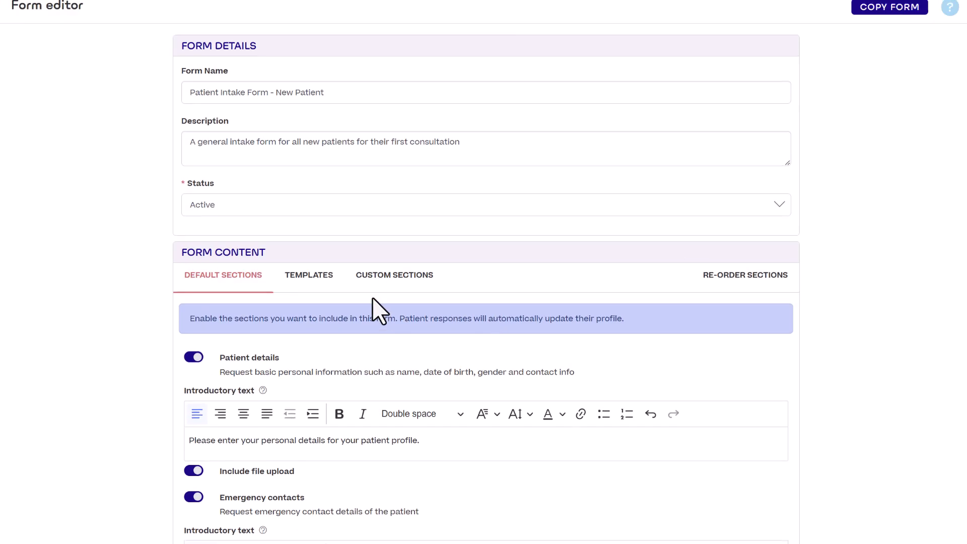
left_click(316, 279)
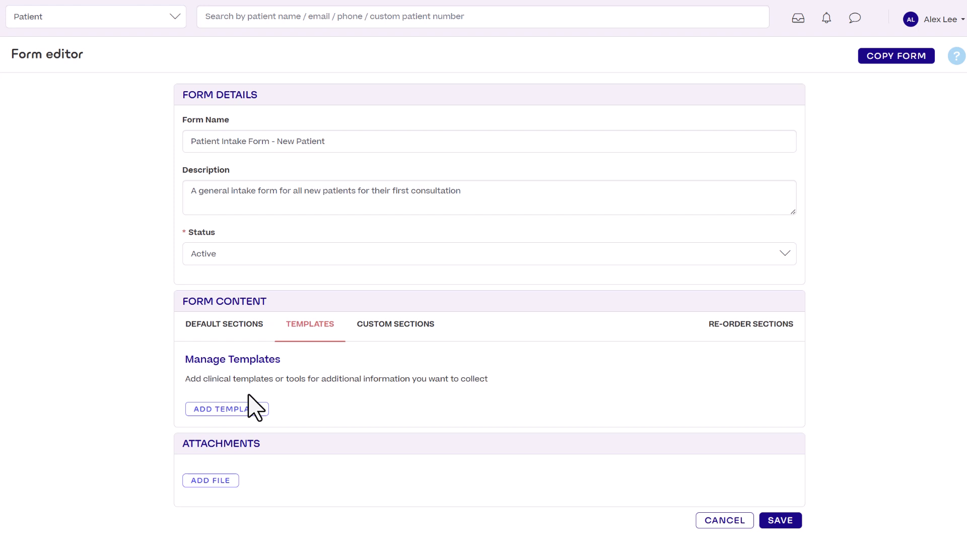
left_click(247, 408)
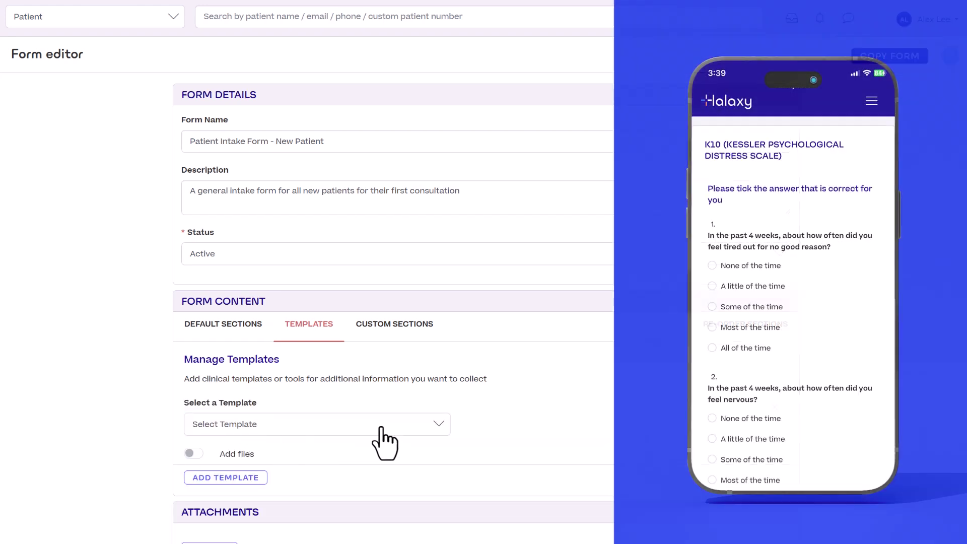
left_click(380, 427)
left_click(383, 487)
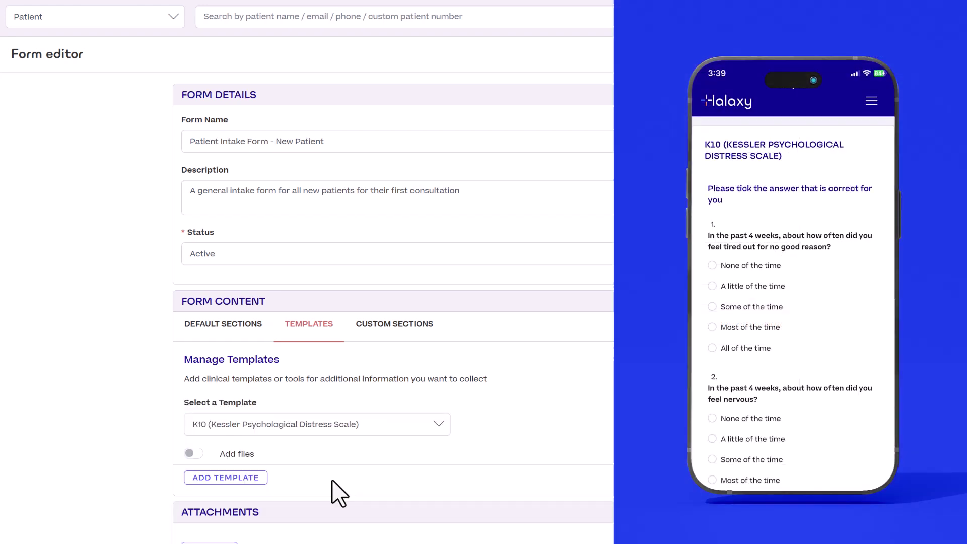
- Add a second template, Consent, with its consent type set to Checkbox
left_click(230, 479)
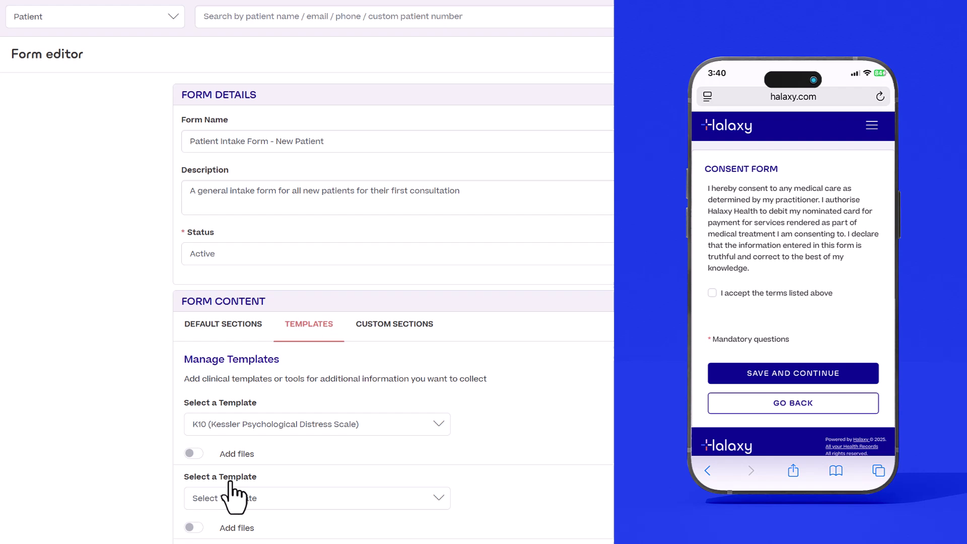
scroll(609, 420, "down", 3)
left_click(424, 378)
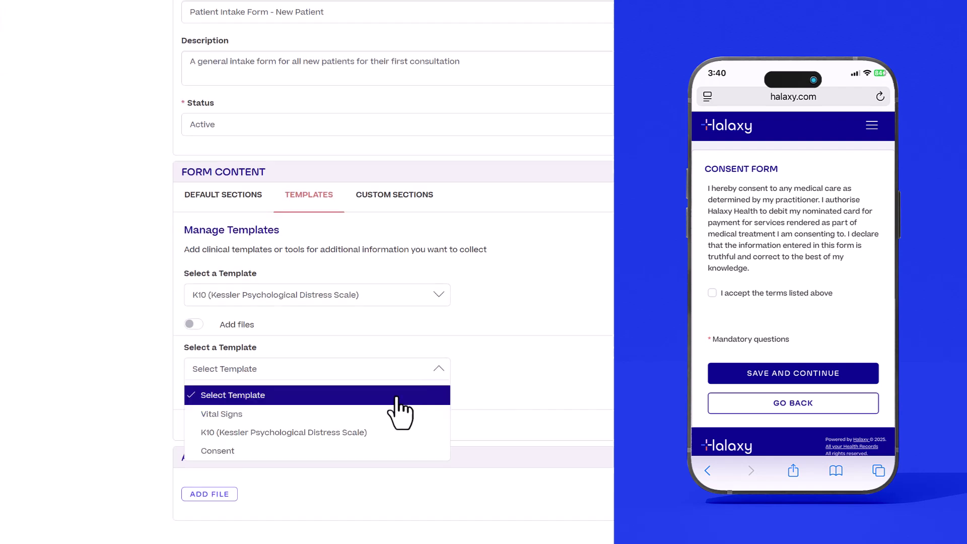
left_click(336, 448)
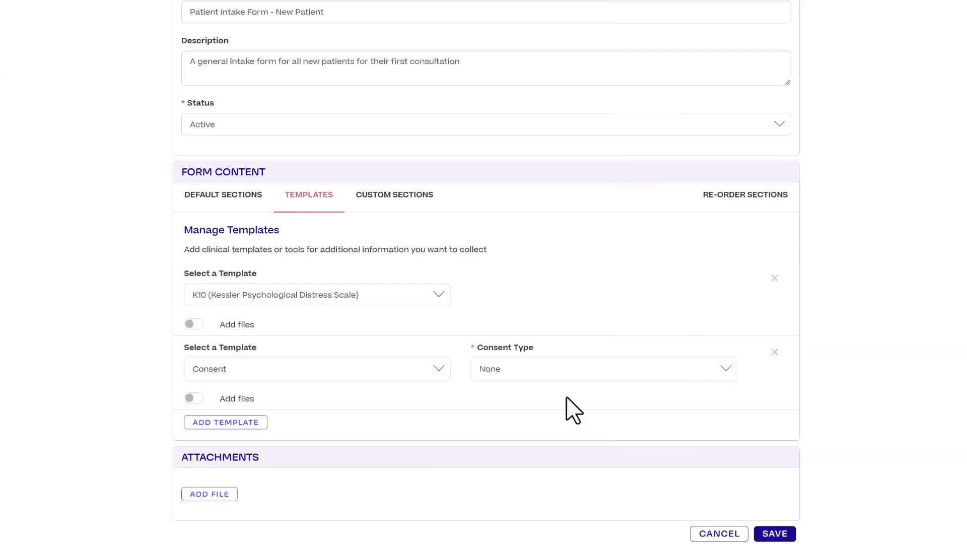
left_click(599, 378)
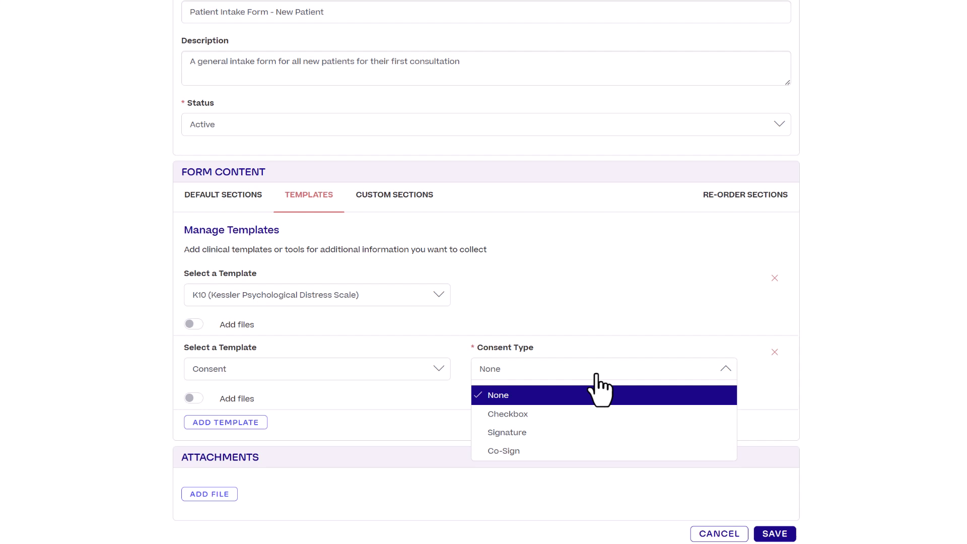
left_click(596, 413)
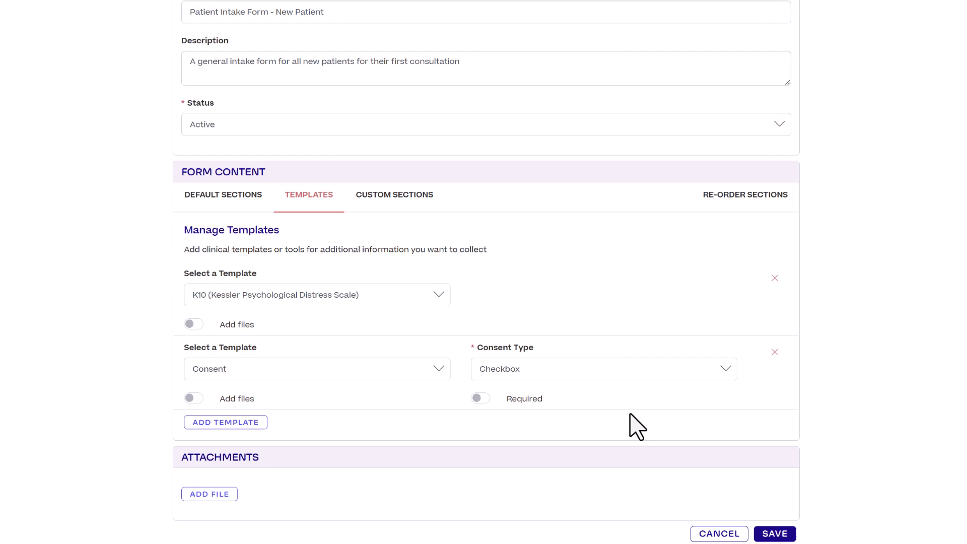
- Start a custom section with the heading 'Clinical History'
scroll(428, 188, "down", 1)
left_click(428, 196)
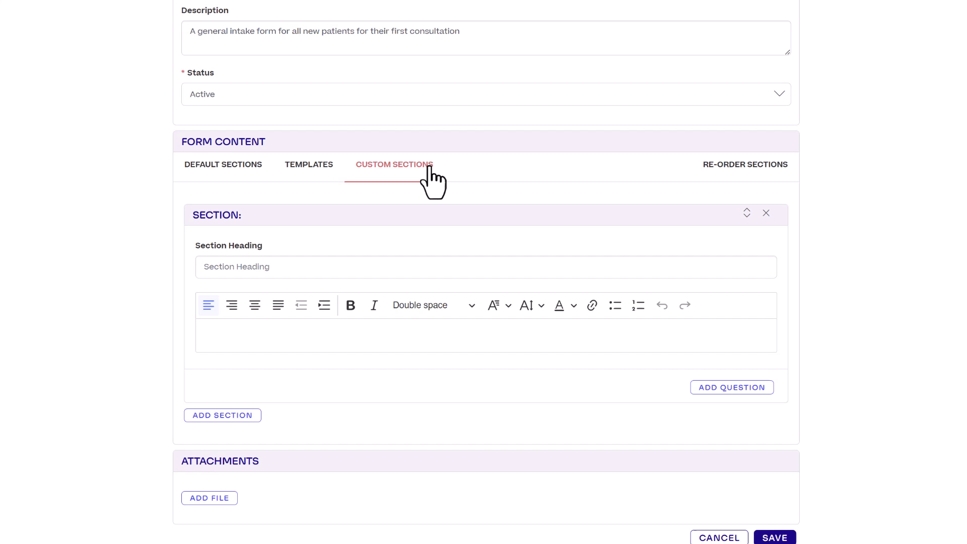
left_click(422, 274)
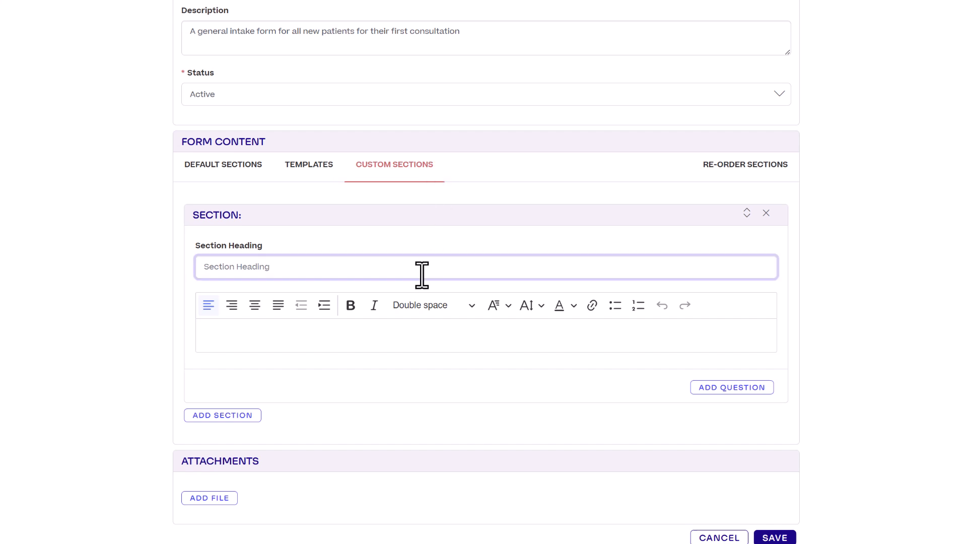
type("Clinical History")
- Add the existing Weight question as the section's first question
left_click(726, 388)
left_click(565, 430)
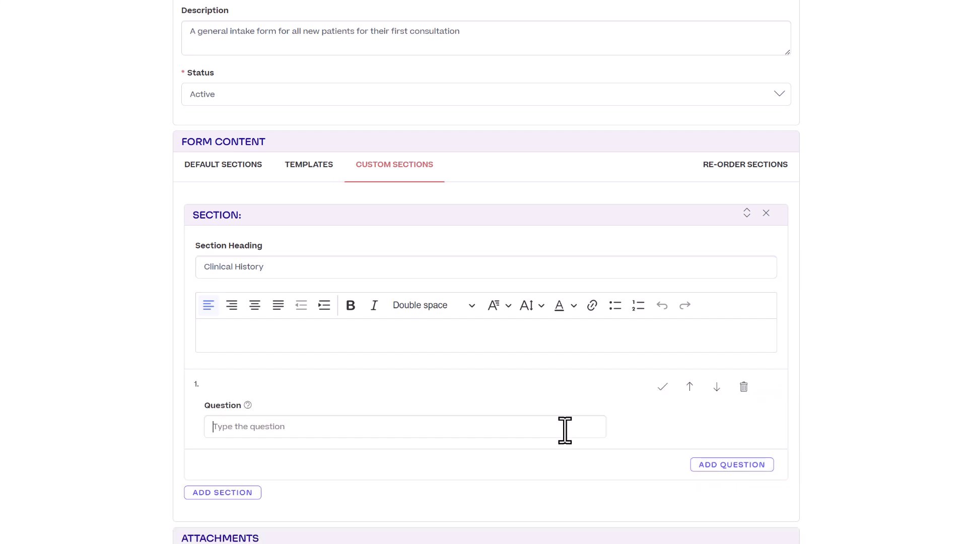
type("Weight")
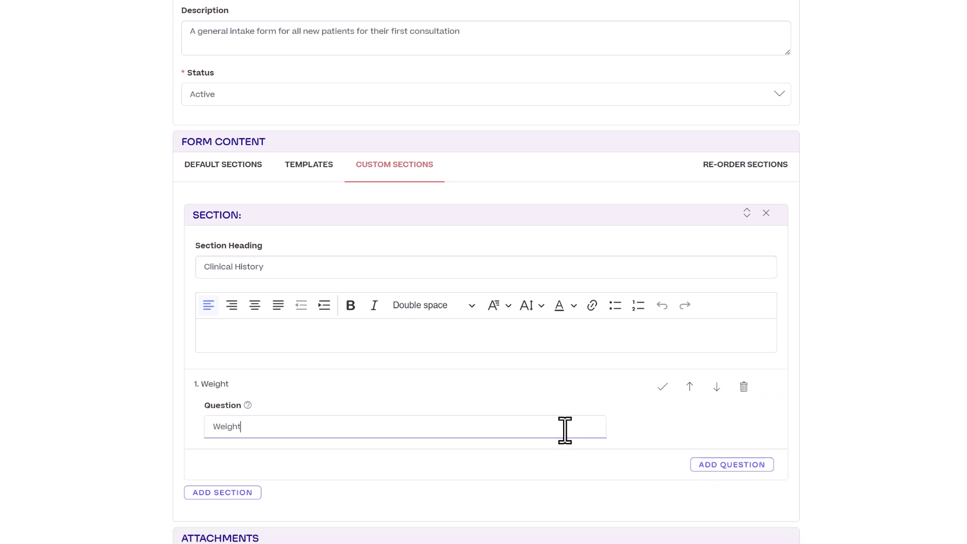
key("Up")
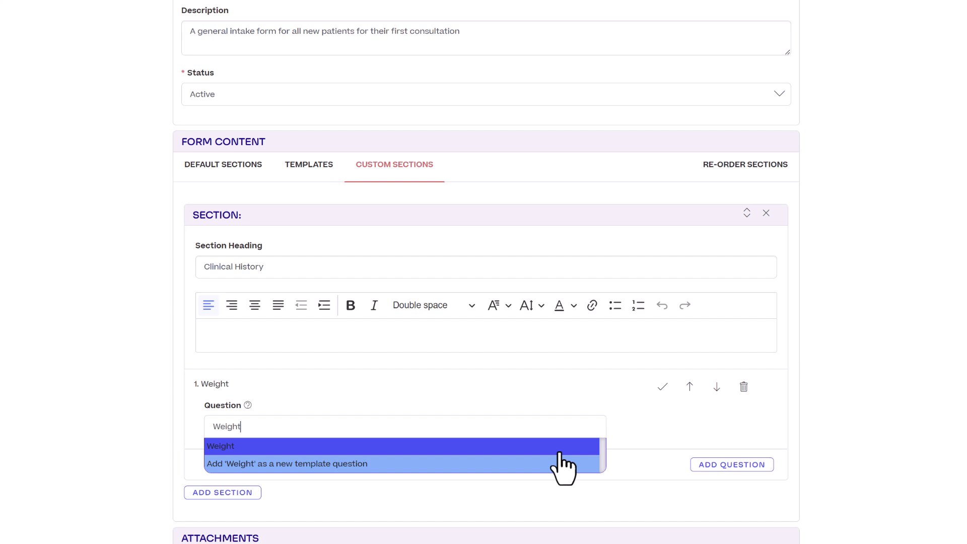
key("Return")
scroll(562, 469, "down", 3)
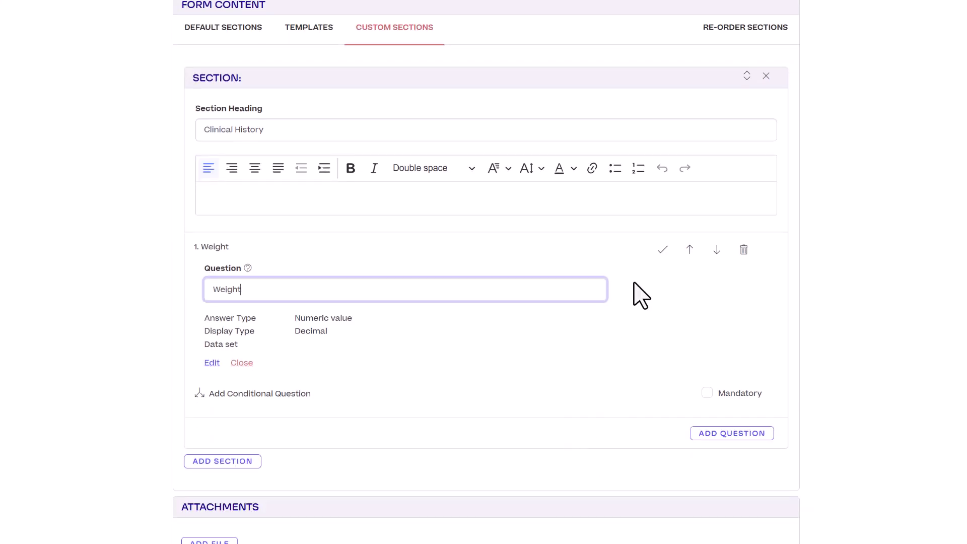
left_click(662, 252)
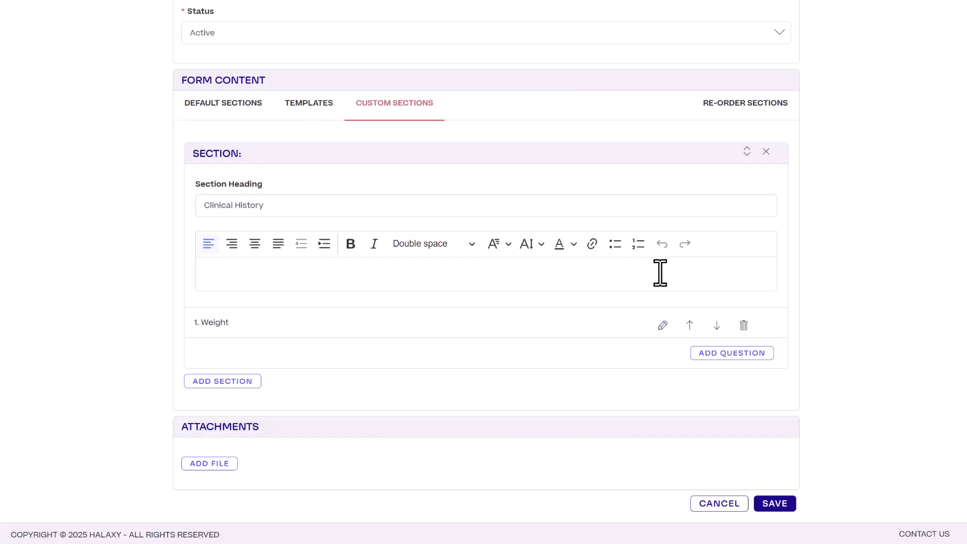
- Add a second question: 'Are you currently taking any medication?'
left_click(701, 353)
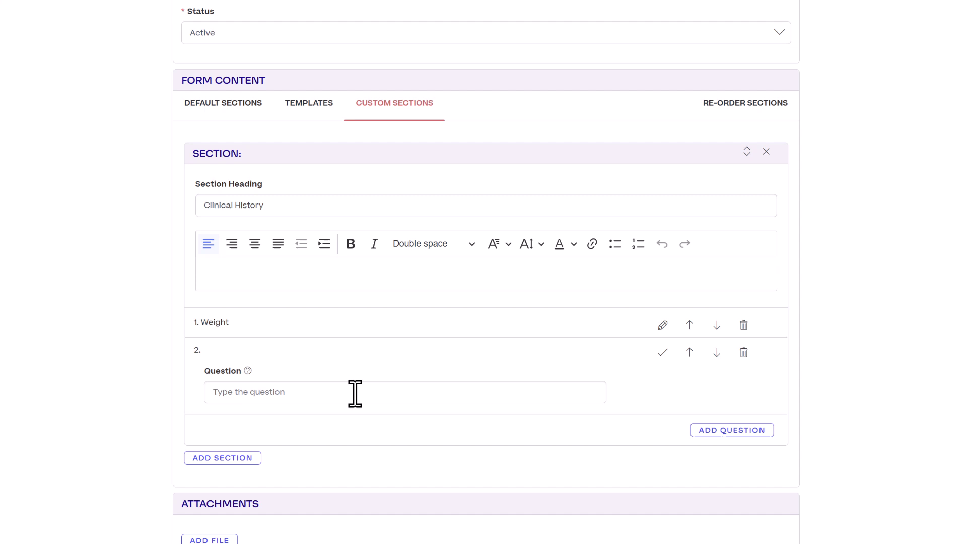
left_click(355, 394)
type("Are you currently taking any medication?")
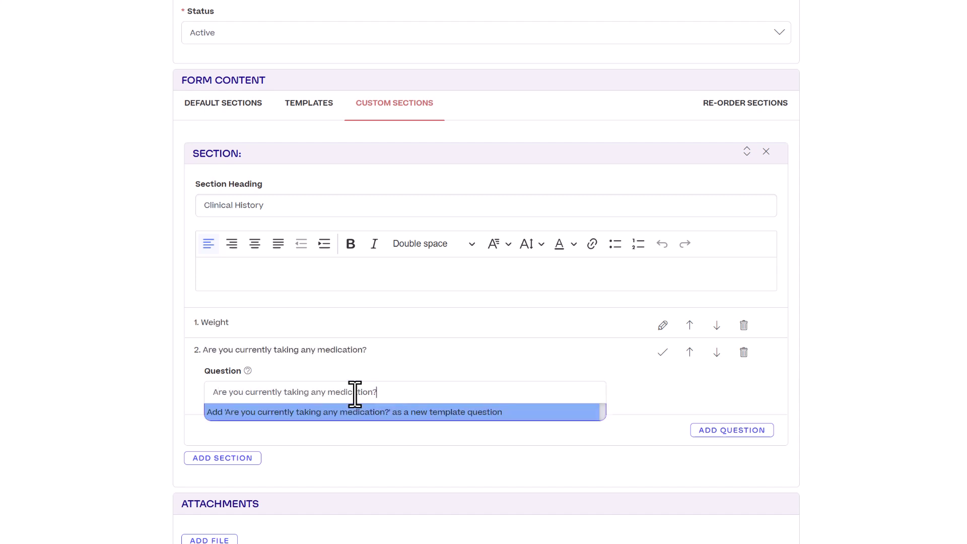
- Save the medication question as a single-choice template question with radio buttons and Yes/No answers
left_click(548, 414)
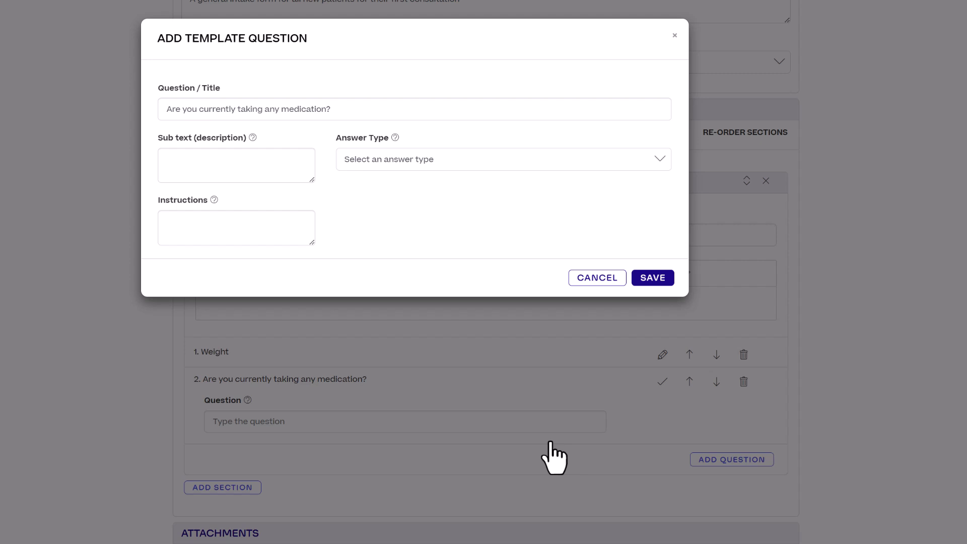
left_click(500, 165)
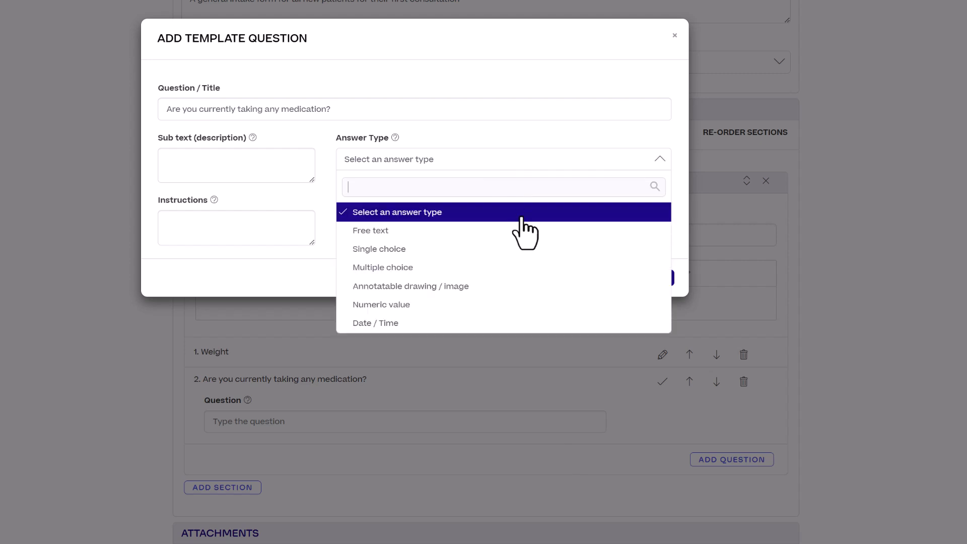
left_click(530, 249)
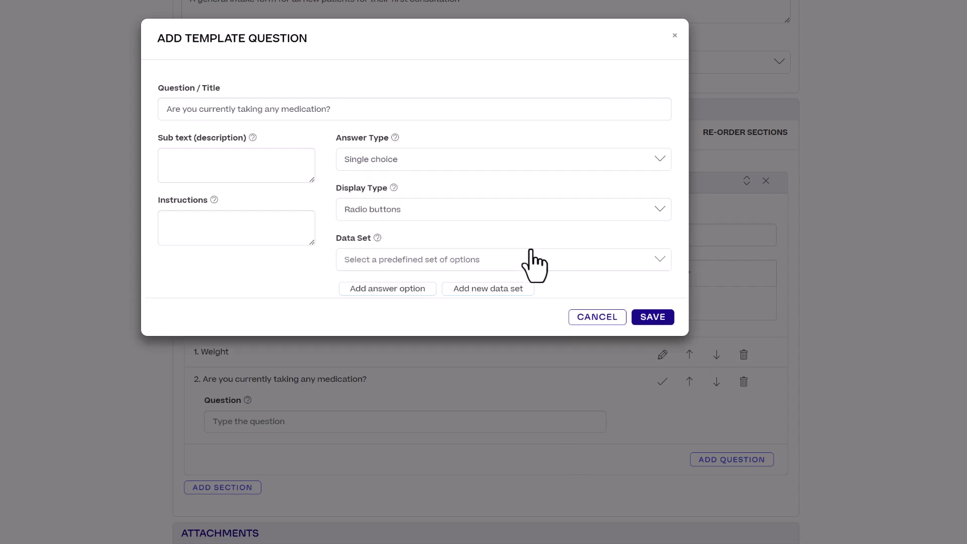
left_click(624, 213)
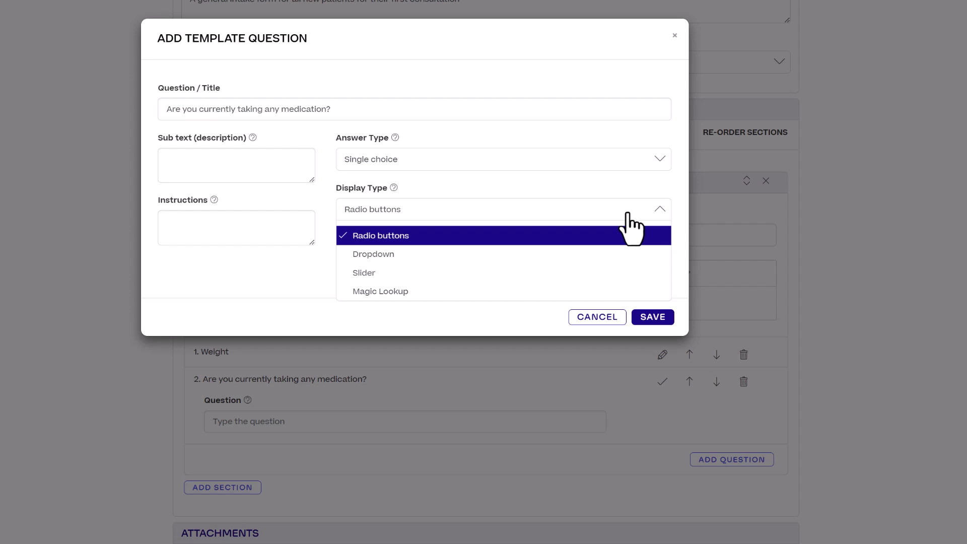
left_click(603, 237)
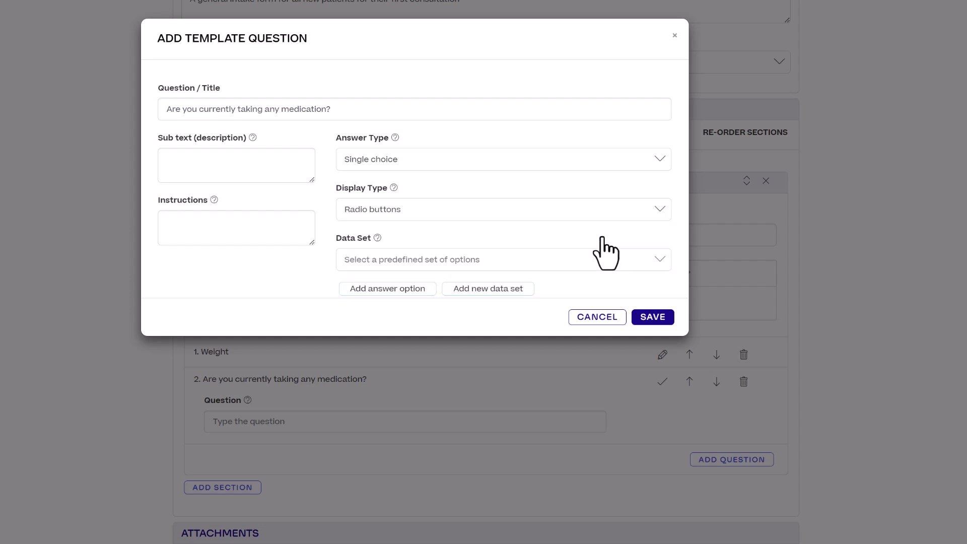
left_click(409, 291)
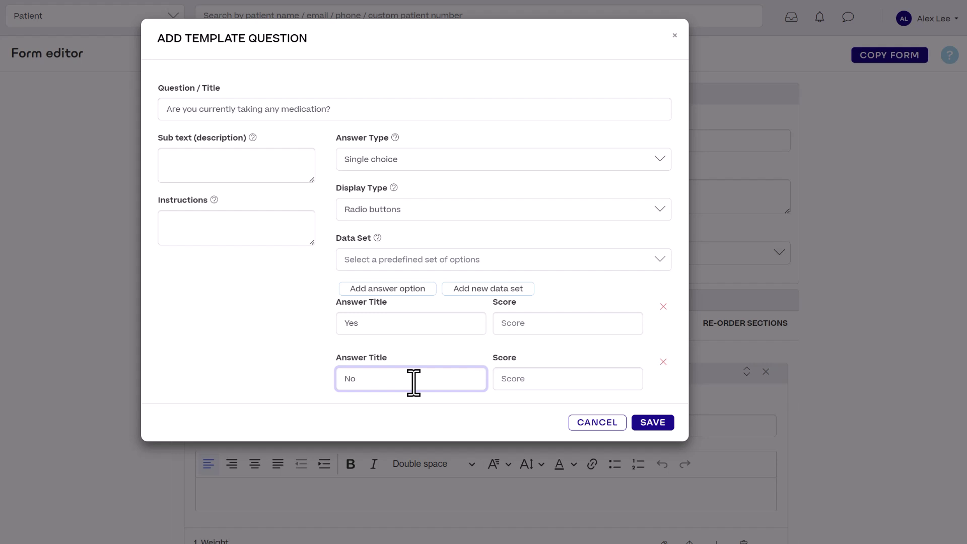
left_click(654, 423)
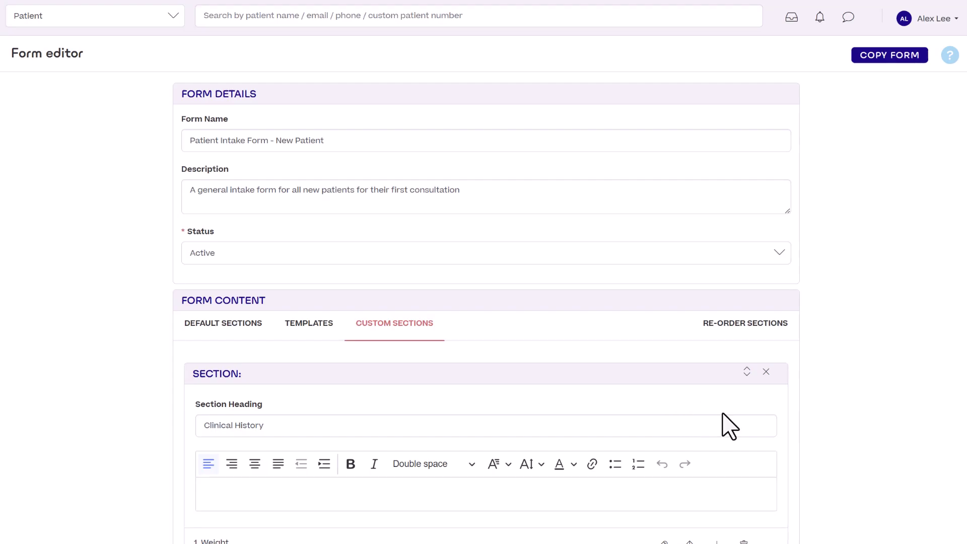
- Add a conditional follow-up on a Yes answer: 'Please list all your medications.'
scroll(964, 202, "down", 5)
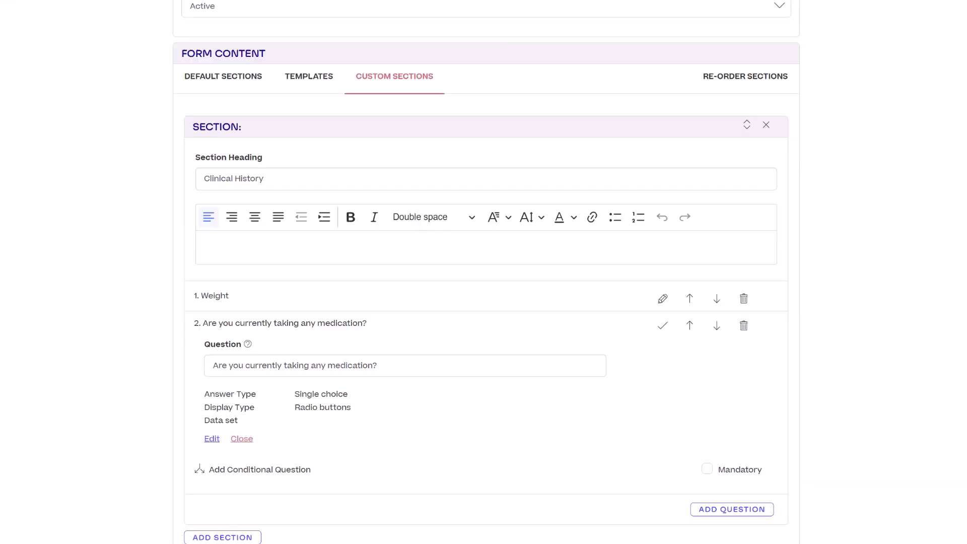
scroll(486, 272, "down", 3)
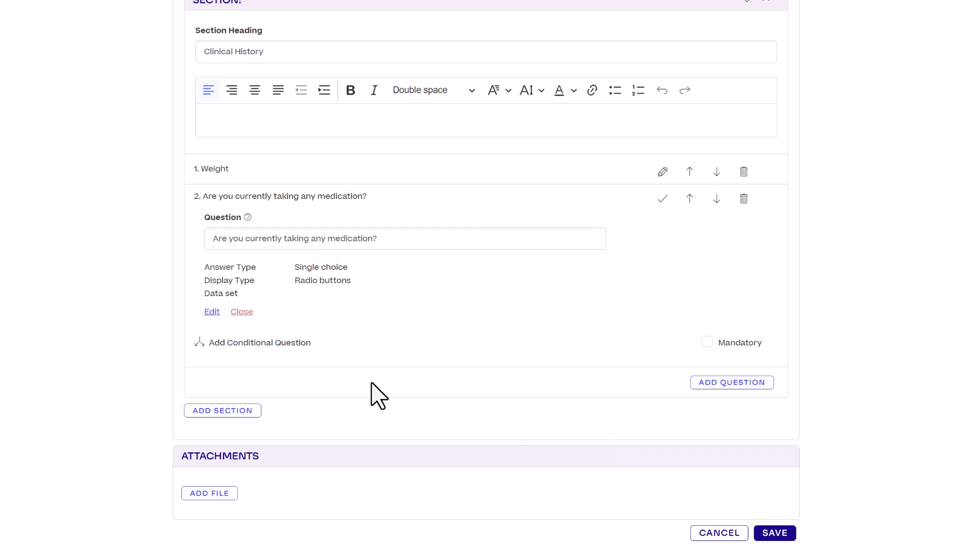
left_click(286, 345)
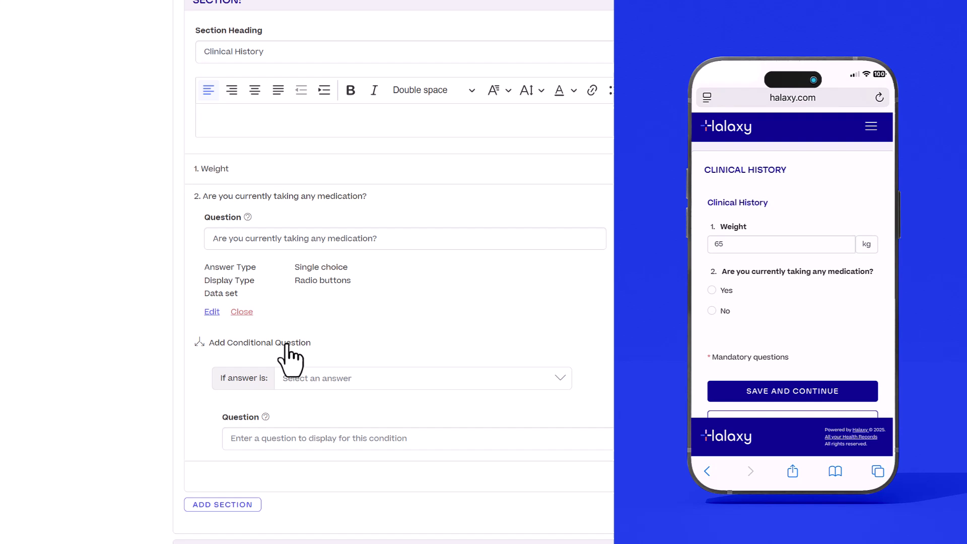
left_click(451, 381)
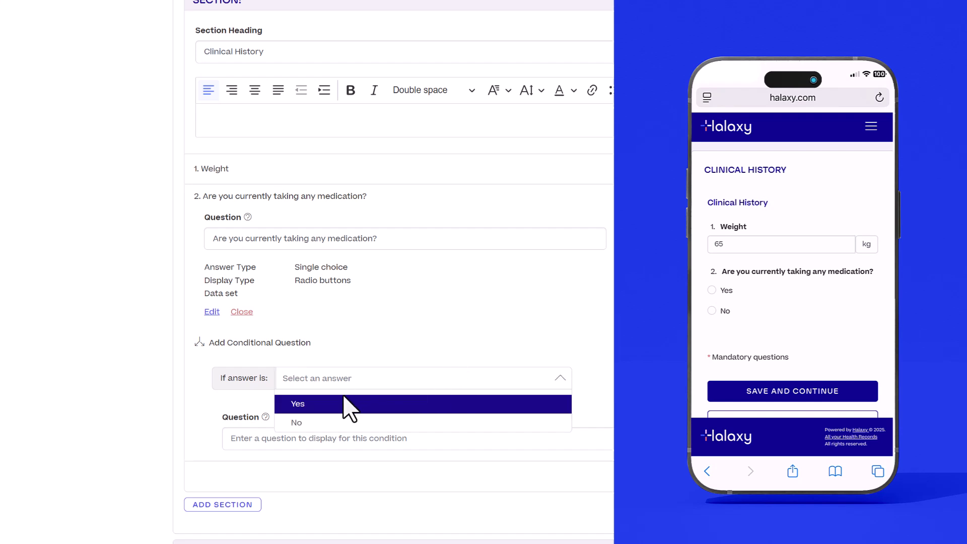
left_click(340, 403)
left_click(581, 439)
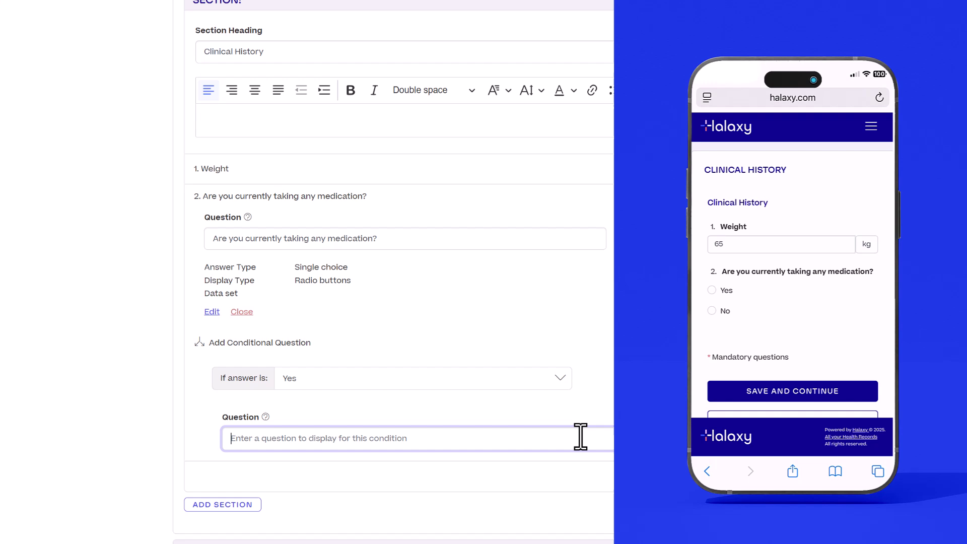
type("Please list ")
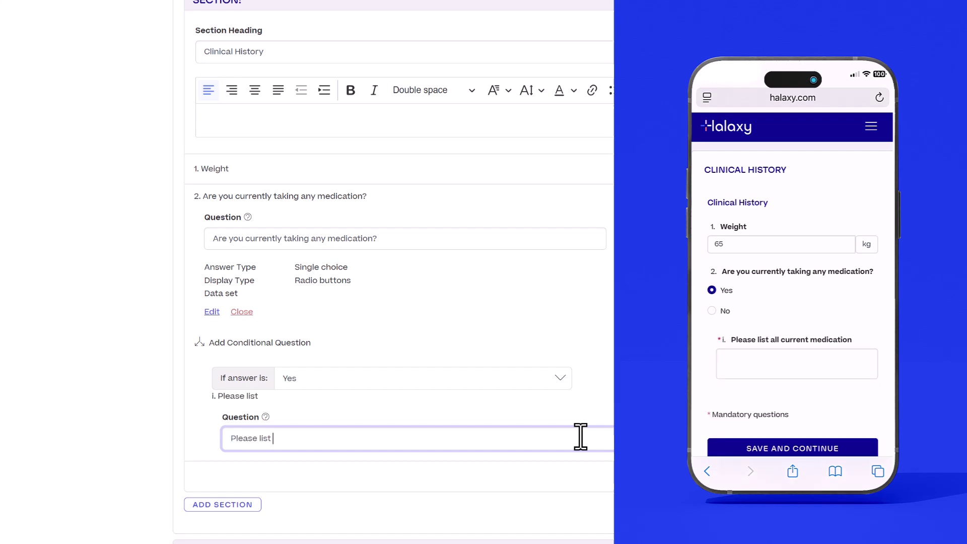
type("all your medications.")
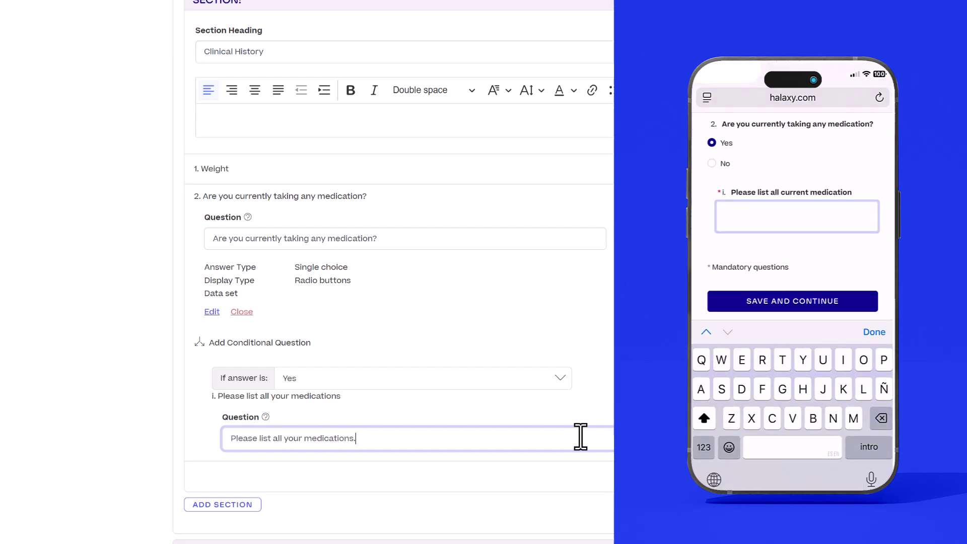
- Save the follow-up as a new template question with a Free text answer type
left_click(563, 466)
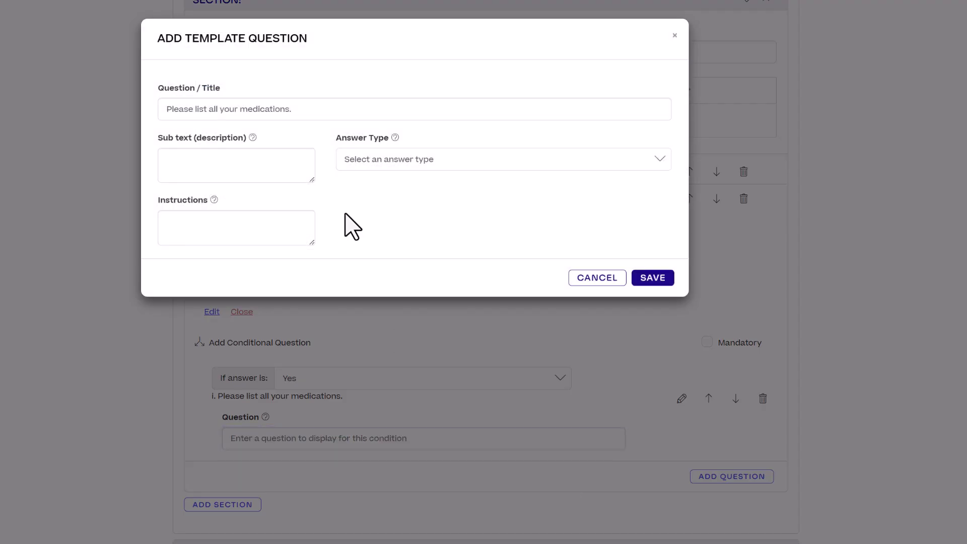
left_click(362, 167)
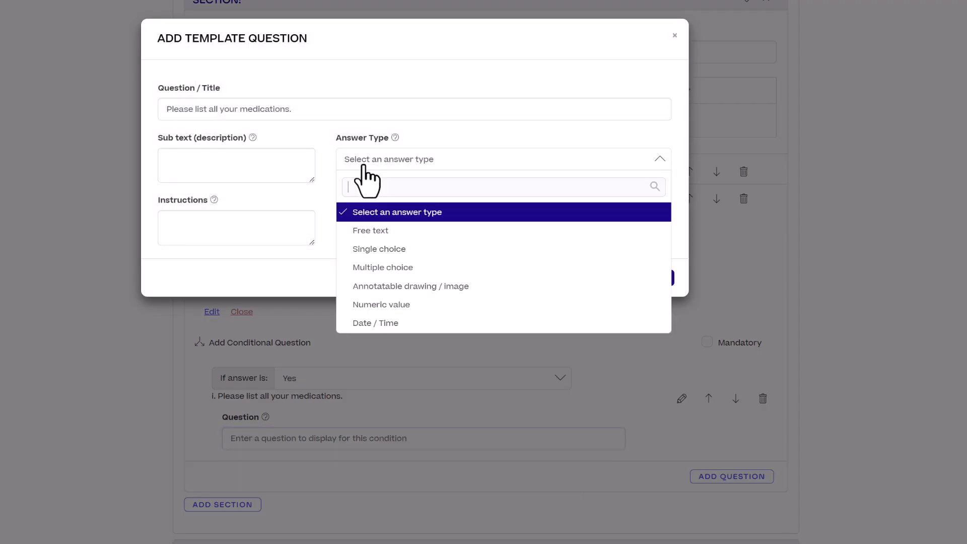
left_click(385, 232)
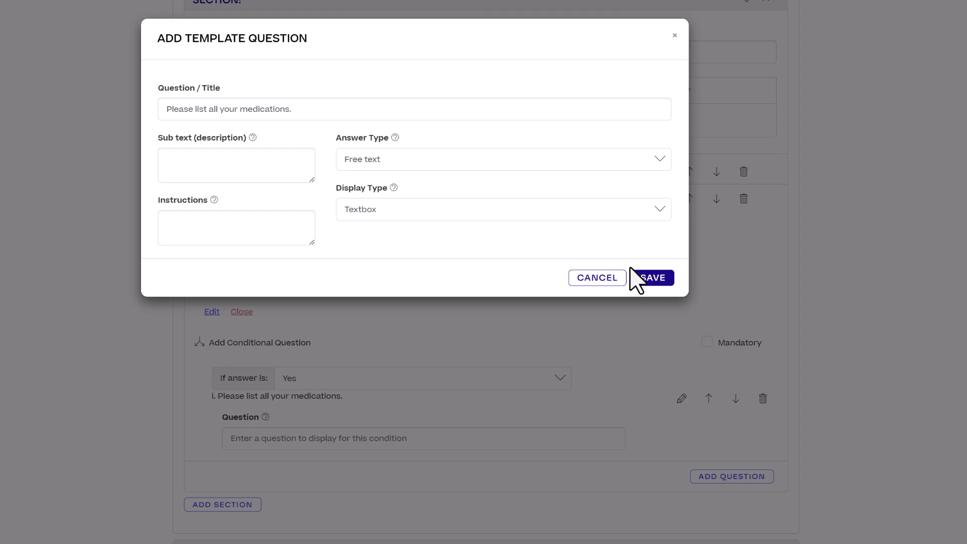
left_click(650, 277)
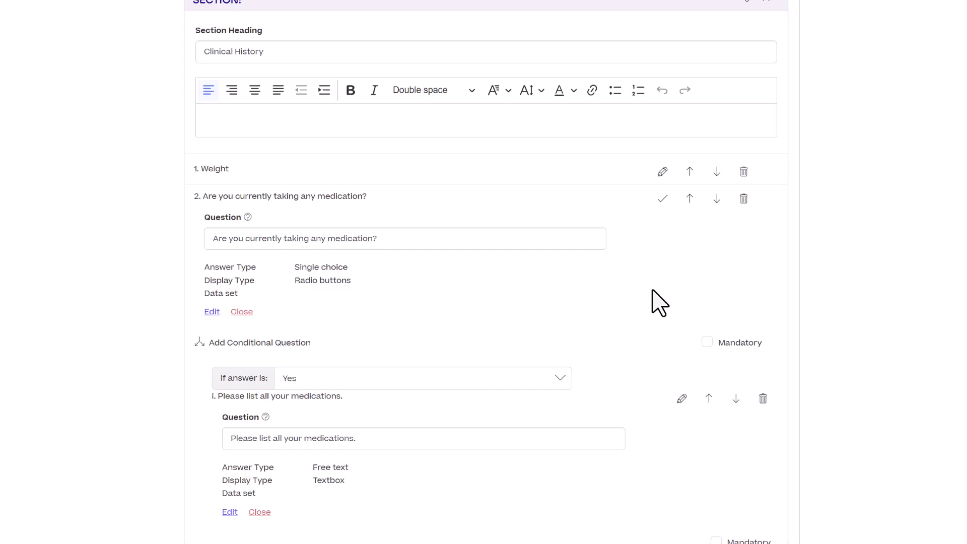
- Make the follow-up mandatory and collapse both questions' details
scroll(658, 302, "down", 3)
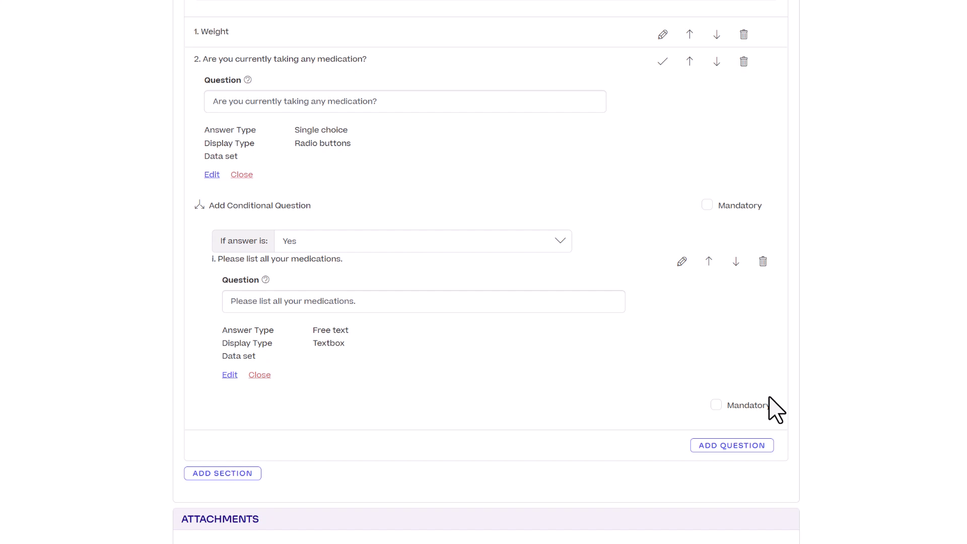
left_click(758, 406)
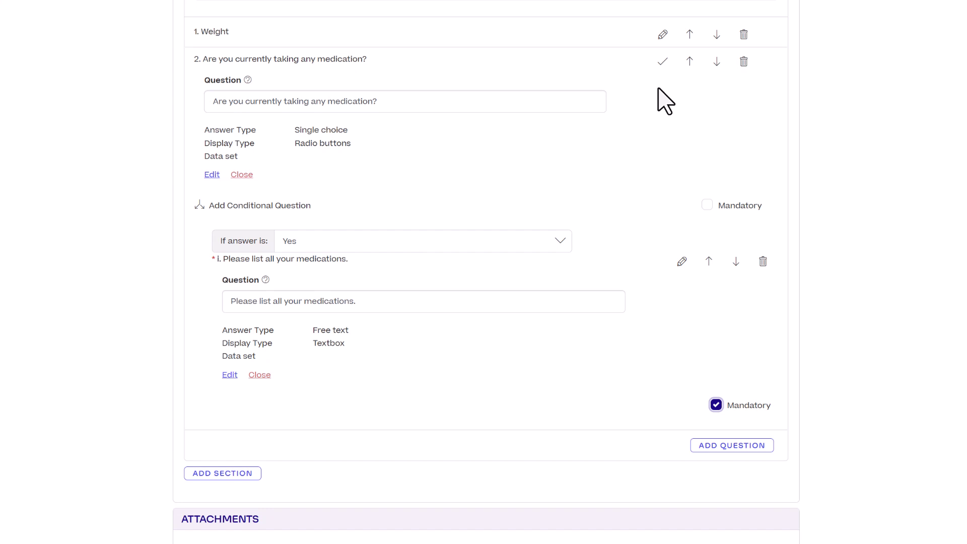
left_click(662, 63)
left_click(680, 198)
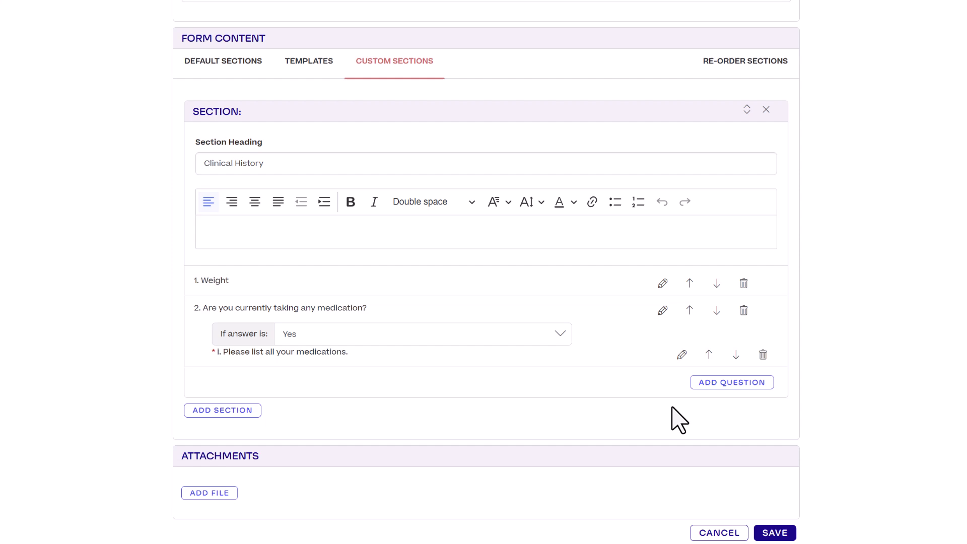
- Move Custom Sections above Consent and Bank account details up to third place
left_click(729, 62)
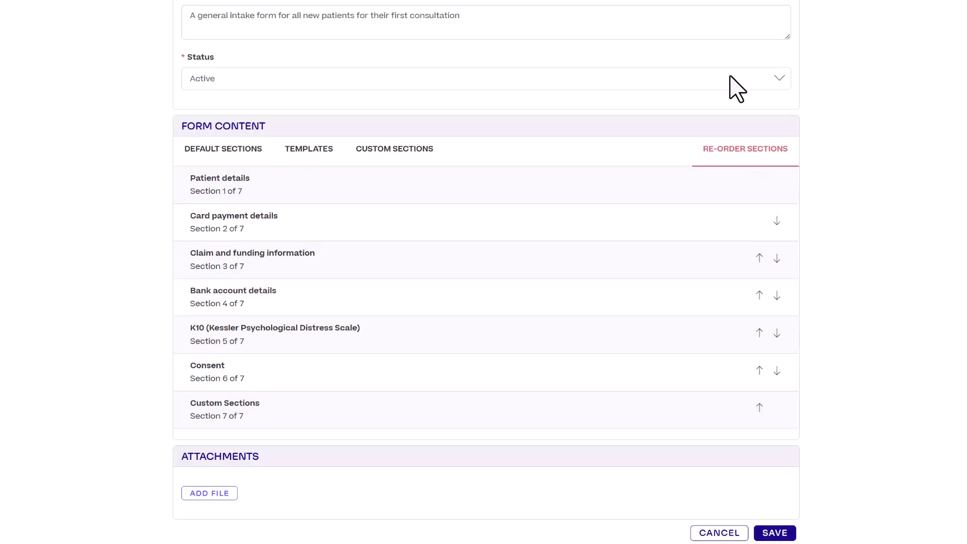
left_click(759, 407)
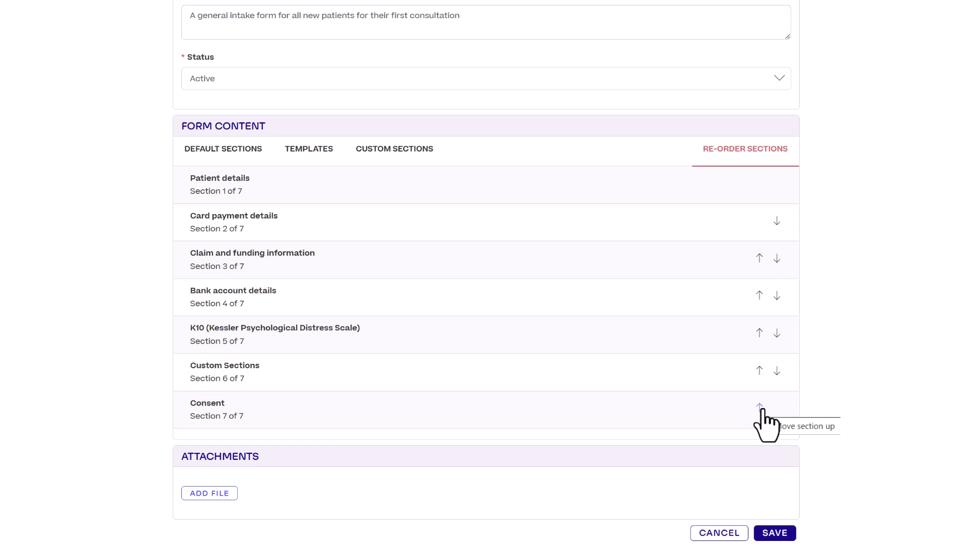
left_click(759, 295)
scroll(827, 298, "down", 1)
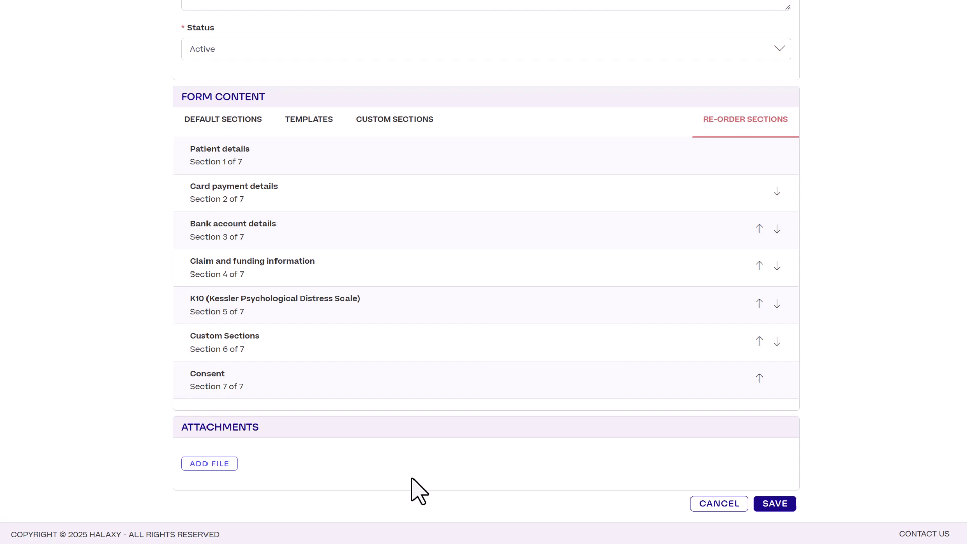
- Upload and attach Postnatal-Depression_Fact-Sheet PDF (120.4 Kb), then save the intake form
left_click(222, 467)
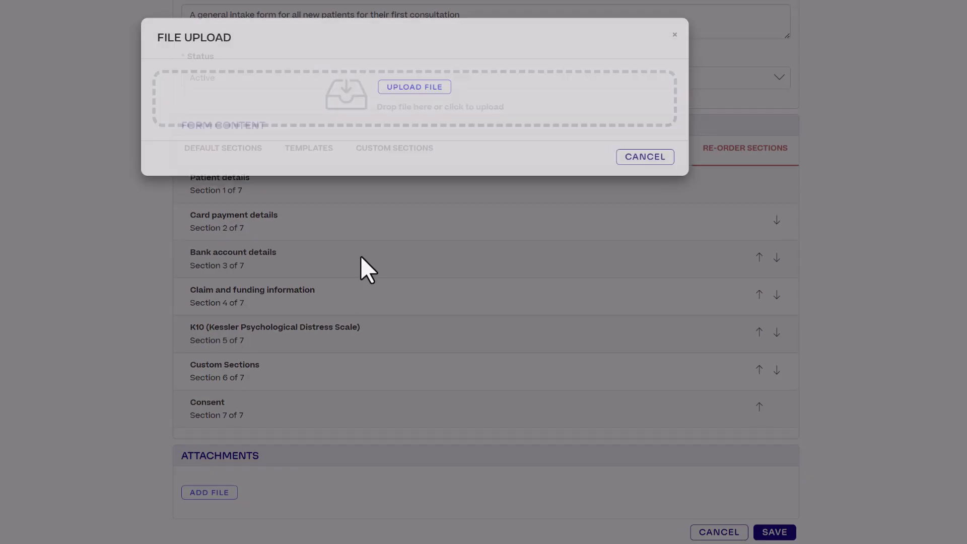
left_click(403, 90)
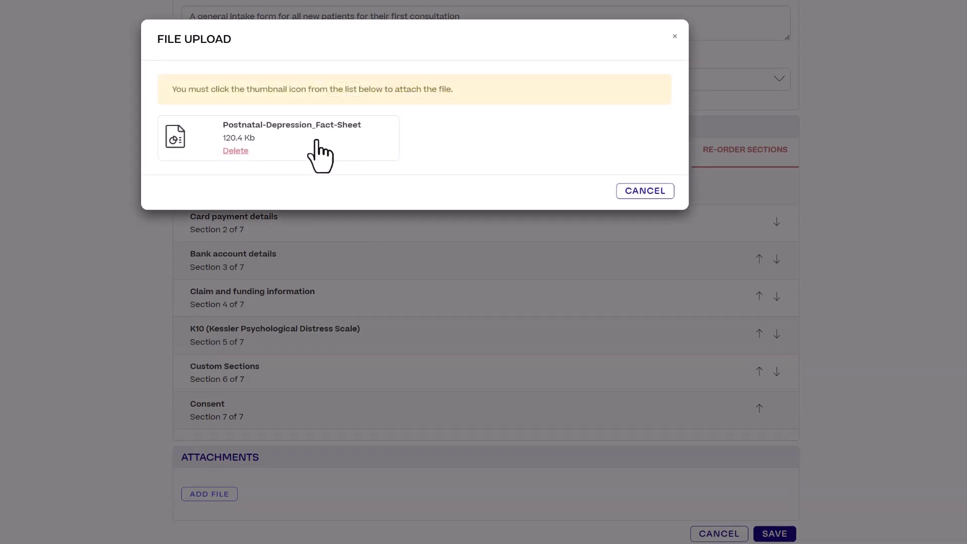
left_click(174, 140)
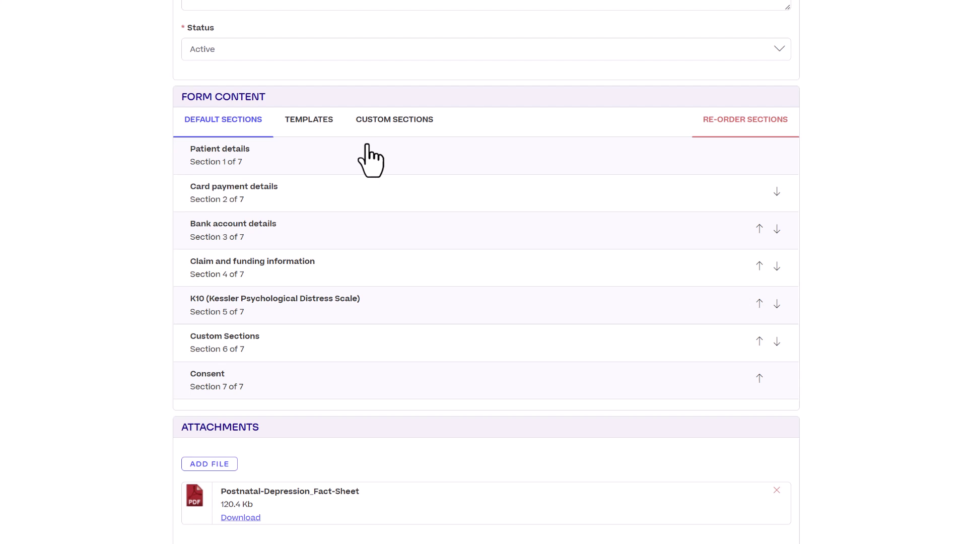
scroll(483, 272, "down", 2)
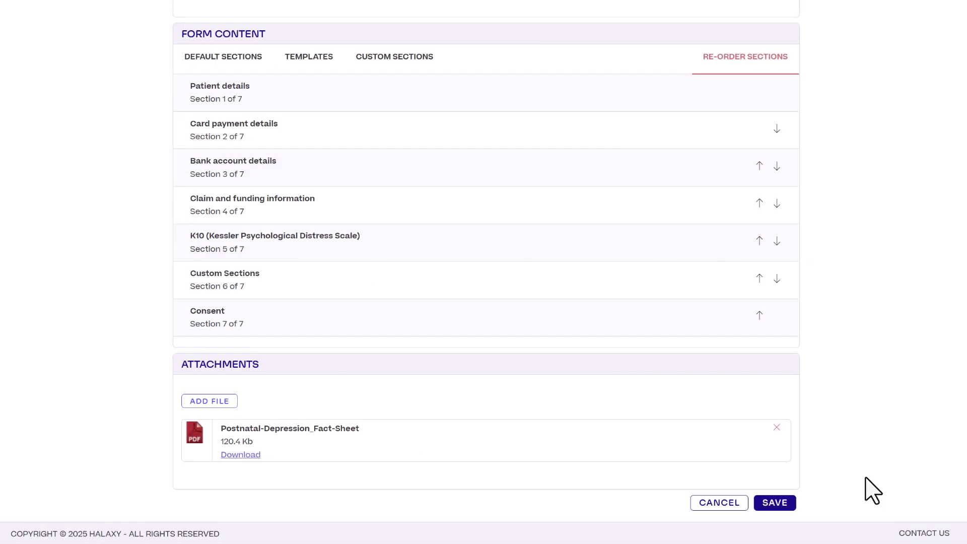
left_click(775, 505)
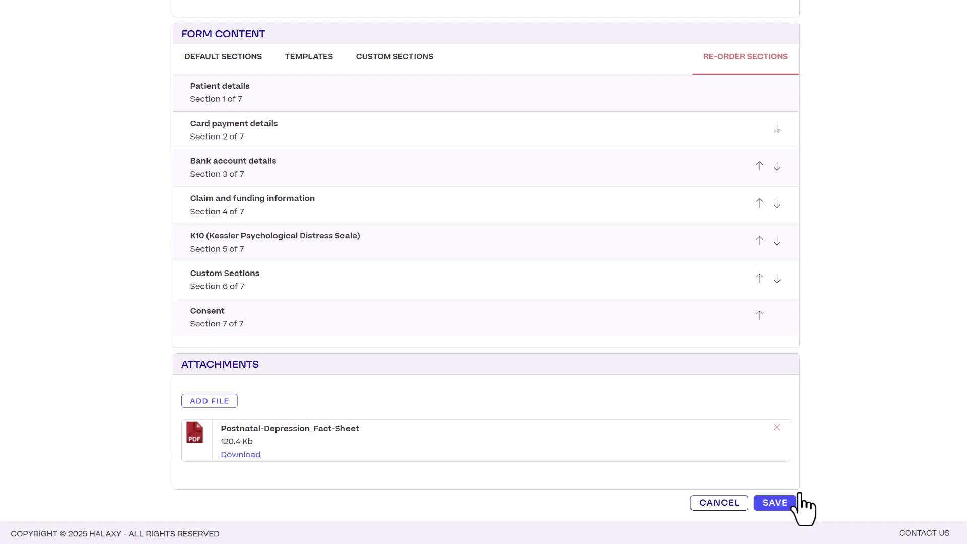